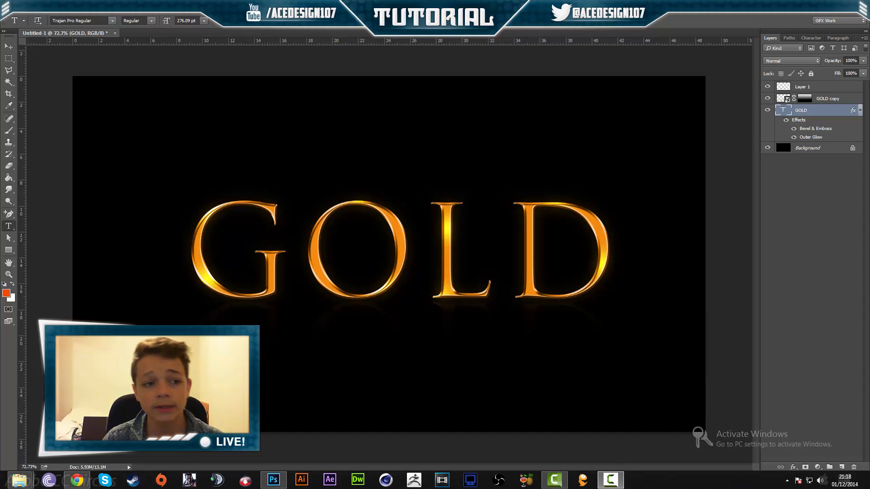
# Create a new document named Tutorial, 1920 by 1080 pixels at 100 pixels/inch, with transparent background contents
pyautogui.click(24, 7)
pyautogui.click(31, 16)
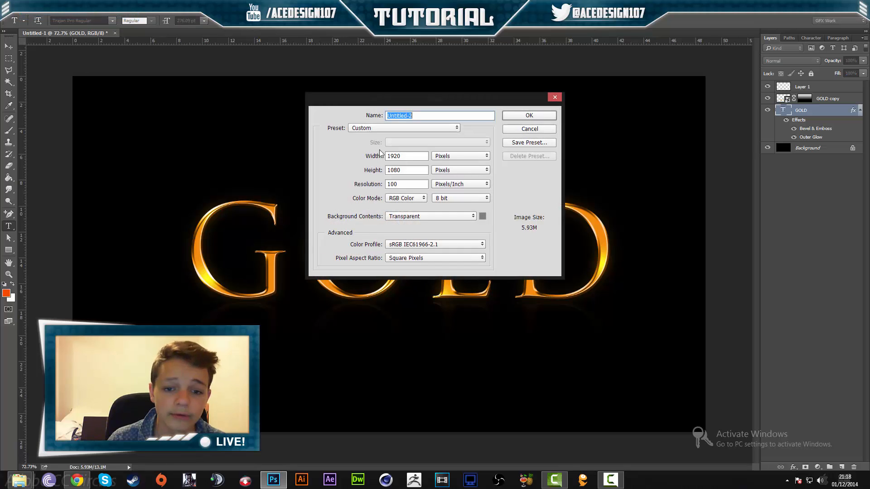
pyautogui.click(414, 157)
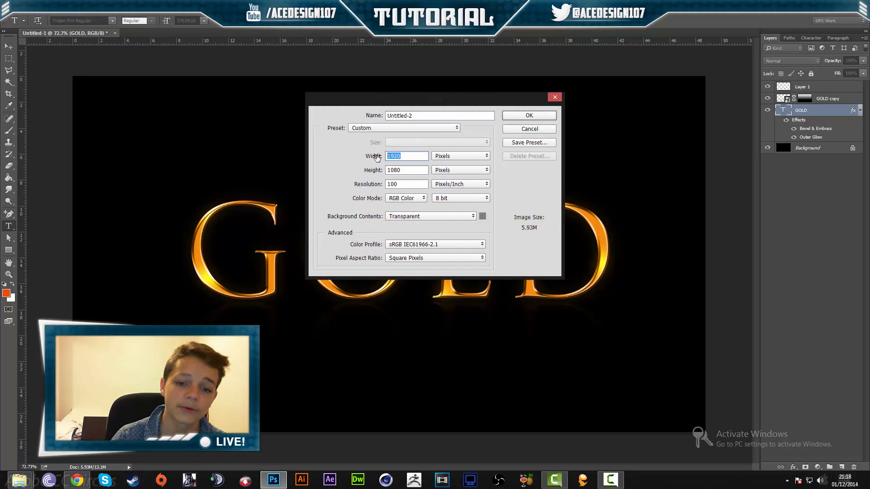
pyautogui.click(403, 172)
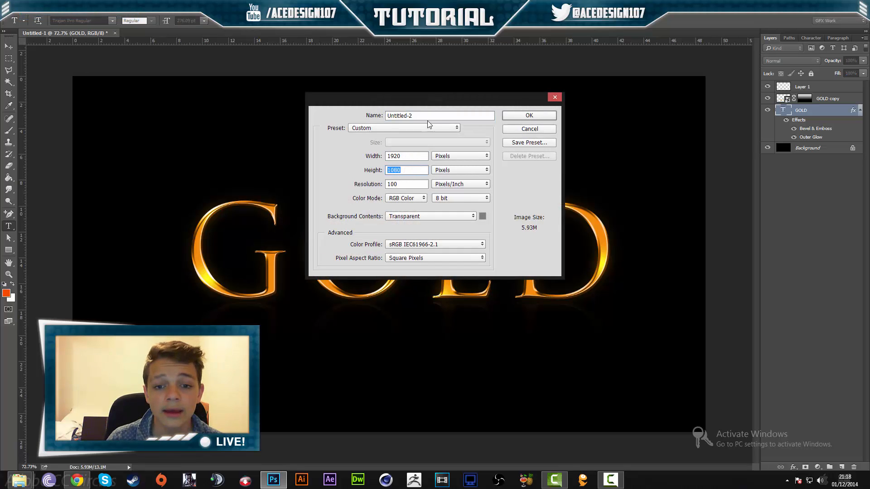
pyautogui.moveTo(427, 121); pyautogui.dragTo(356, 120)
pyautogui.write('T')
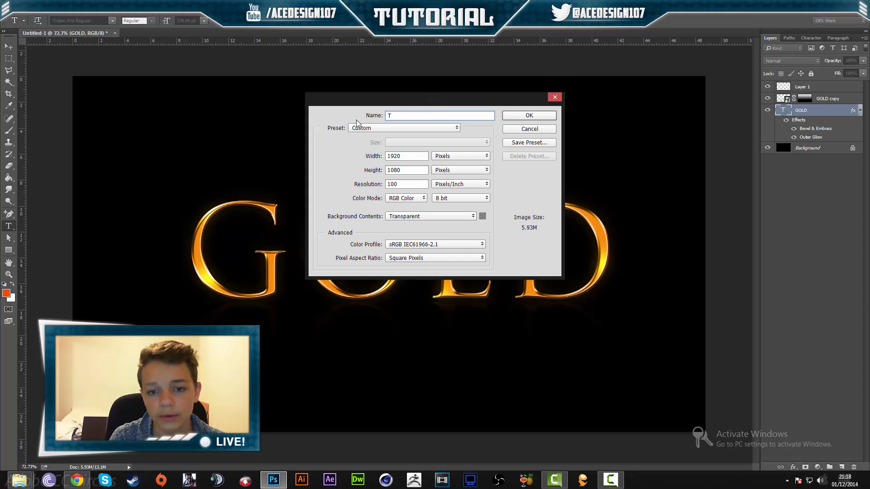
pyautogui.write('utorial')
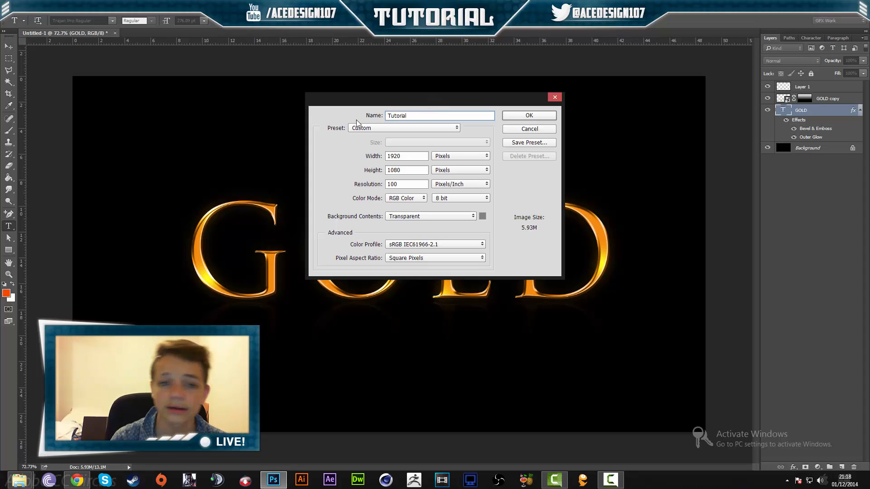
pyautogui.click(452, 216)
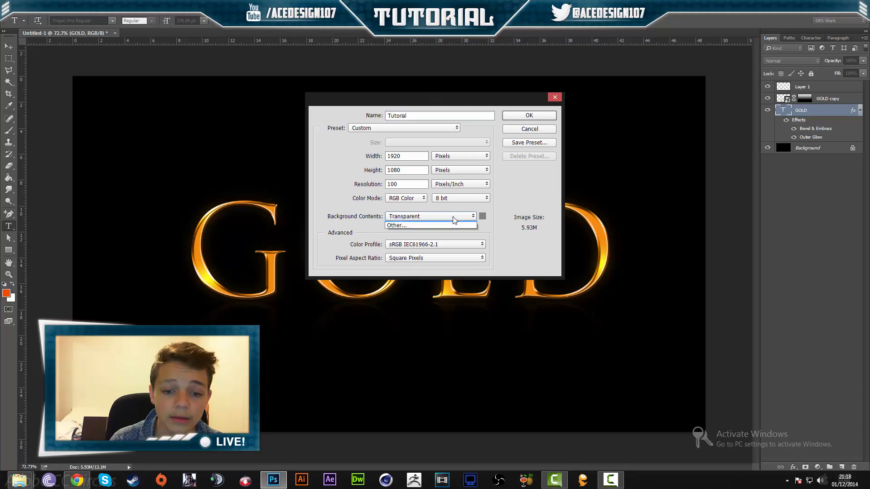
pyautogui.click(453, 217)
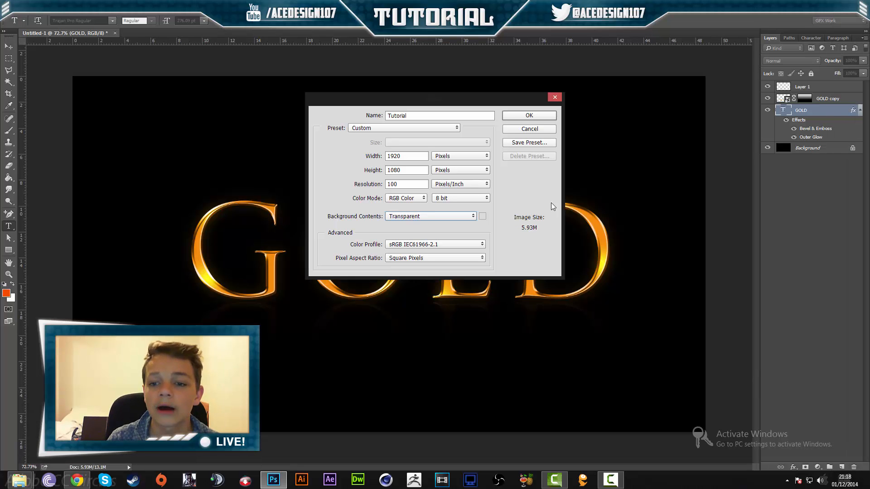
pyautogui.click(529, 116)
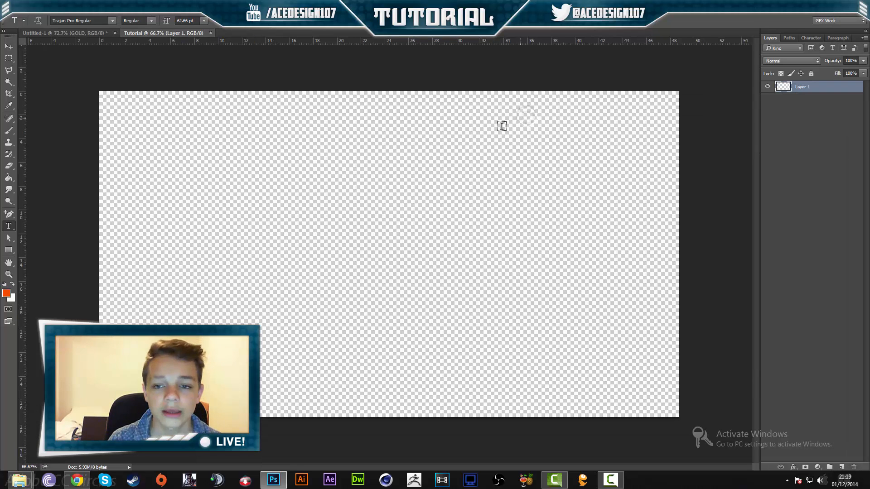
# Reset the default colours and set the foreground colour to near-black #090909
pyautogui.click(4, 284)
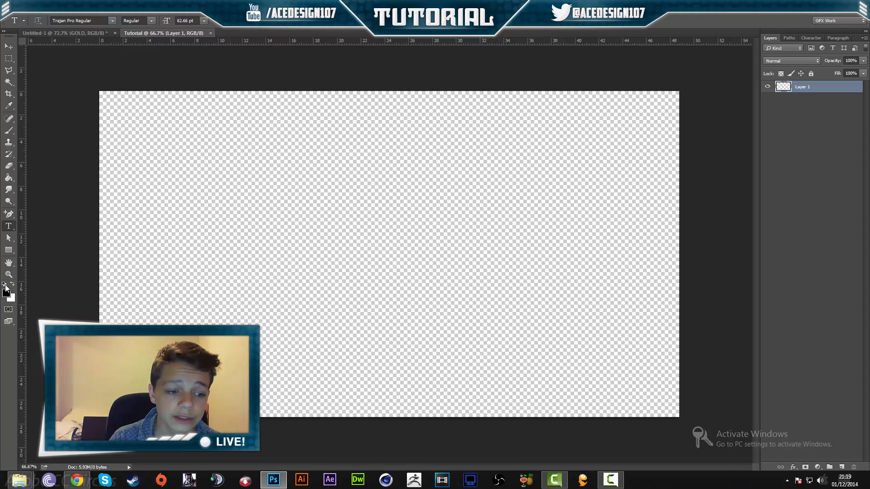
pyautogui.click(7, 292)
pyautogui.click(512, 156)
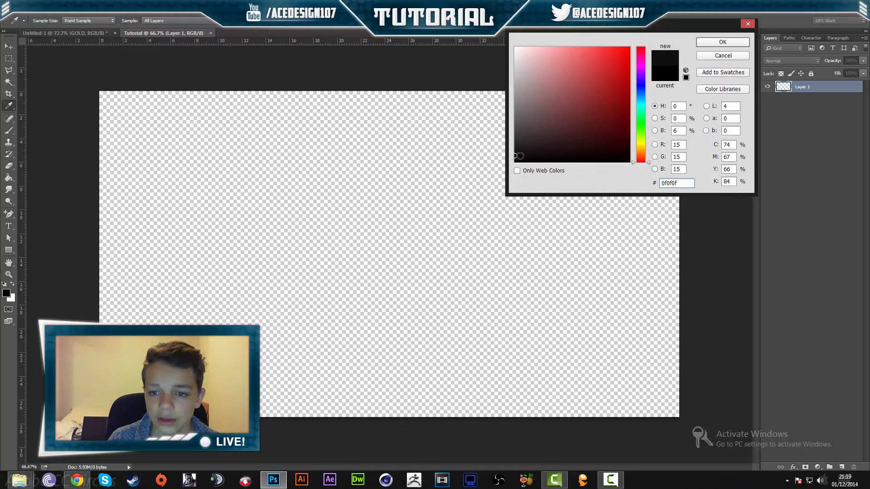
pyautogui.click(515, 158)
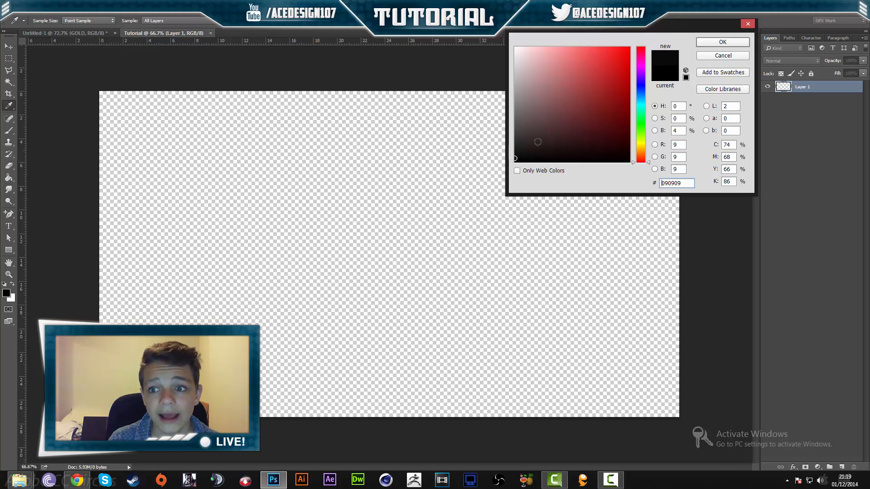
pyautogui.doubleClick(681, 182)
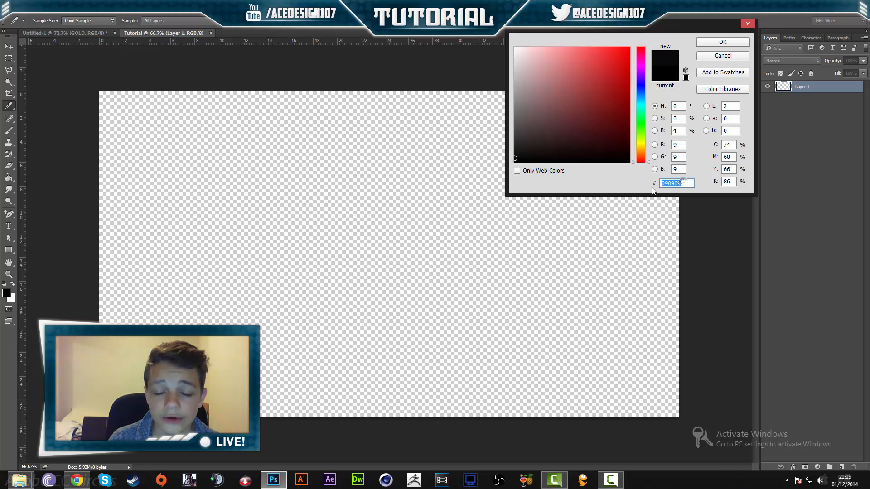
pyautogui.click(724, 41)
pyautogui.press('t')
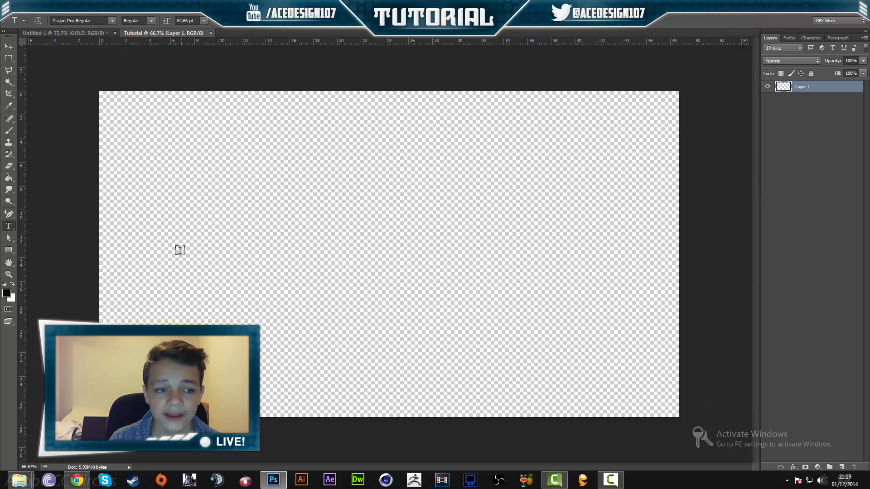
# Fill the empty layer with the foreground colour using the Paint Bucket tool, keeping Foreground as the fill source
pyautogui.click(9, 178)
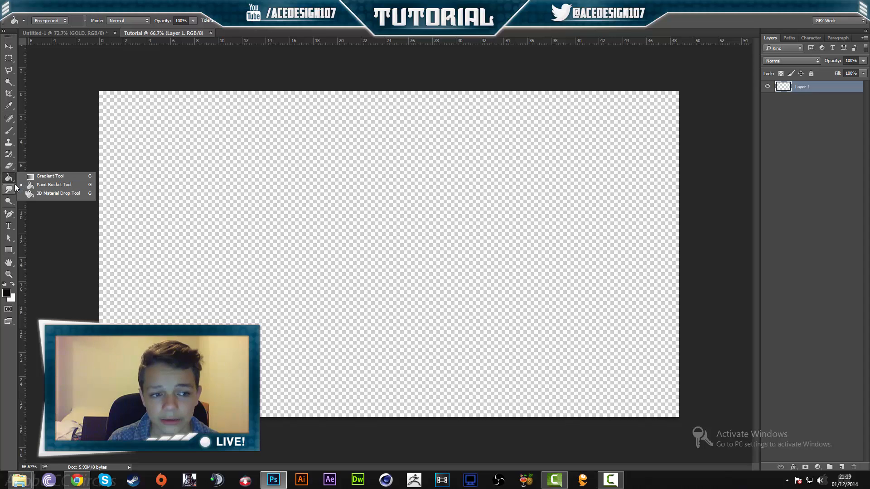
pyautogui.click(45, 177)
pyautogui.click(14, 178)
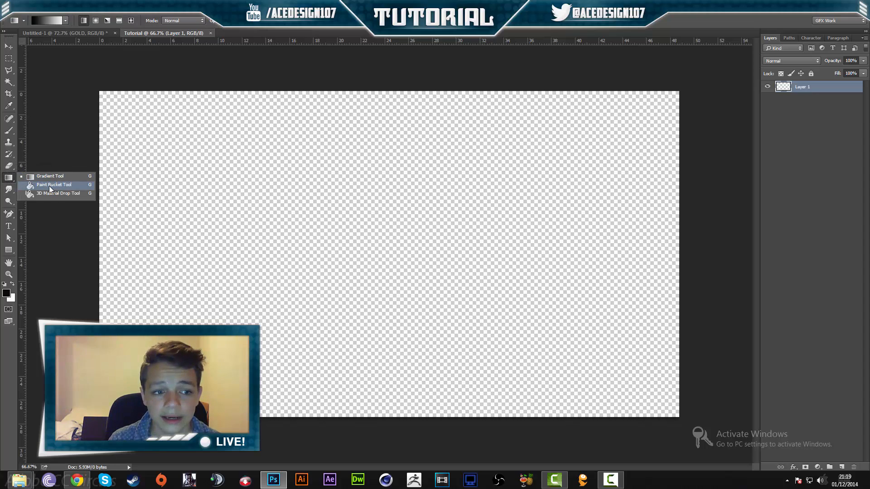
pyautogui.click(50, 186)
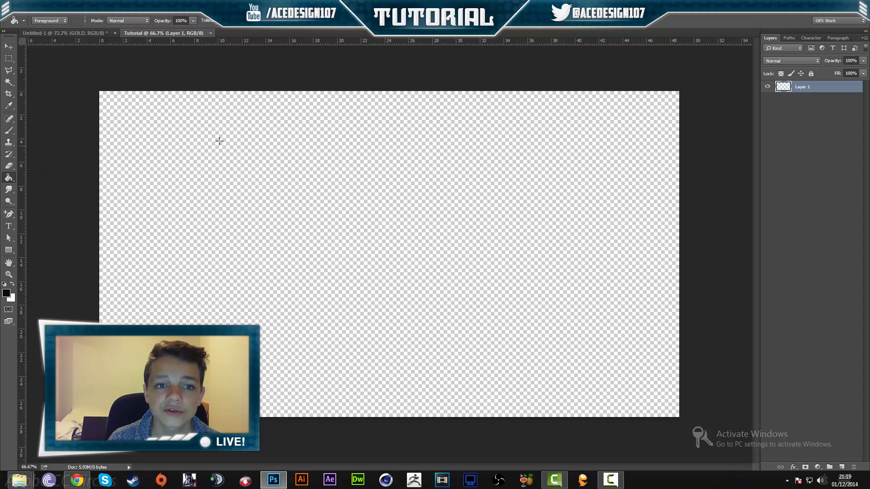
pyautogui.click(445, 204)
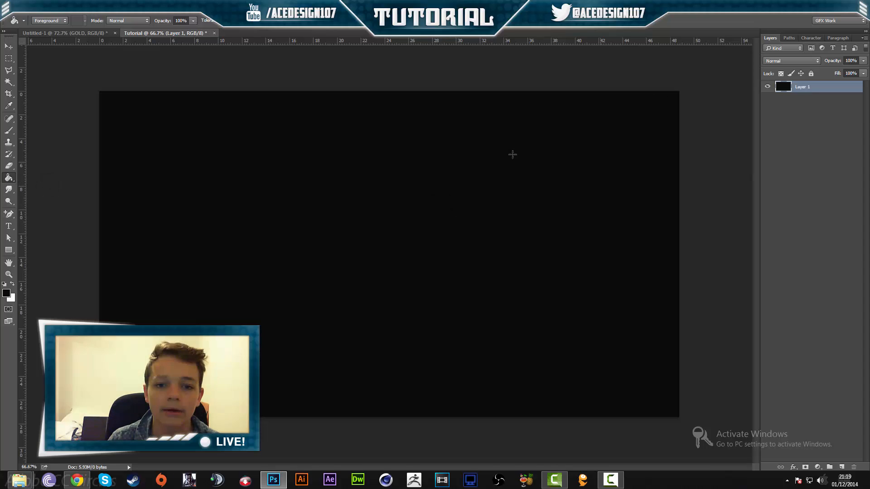
pyautogui.click(43, 21)
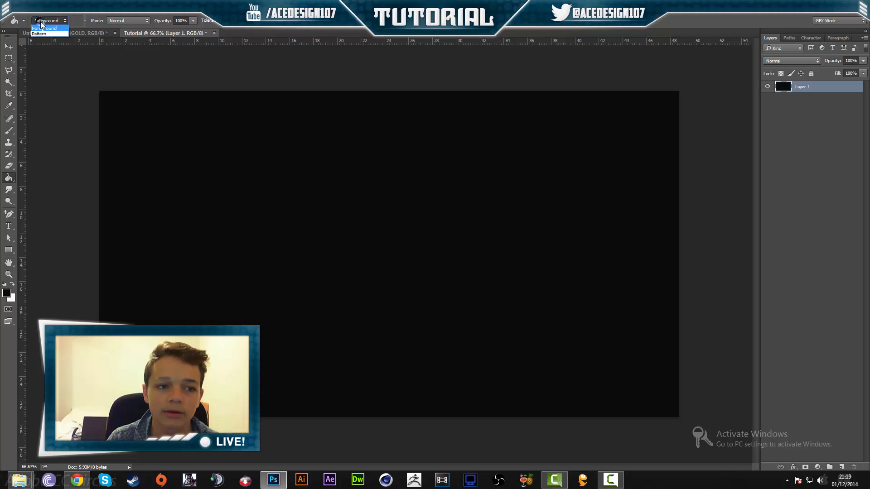
pyautogui.click(41, 22)
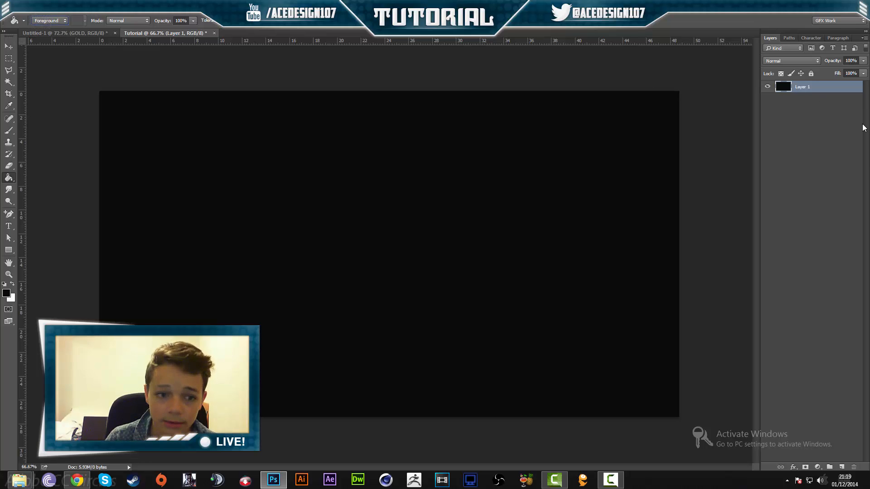
# Fully lock the filled layer and rename it BG
pyautogui.click(811, 74)
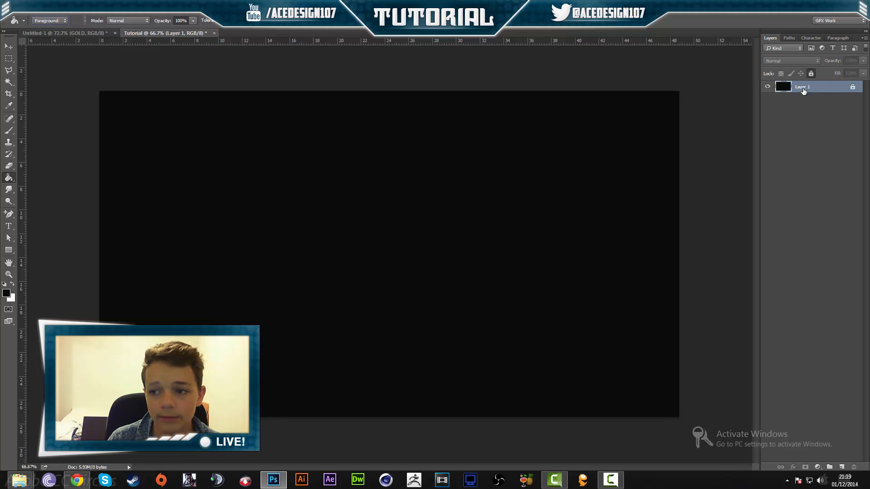
pyautogui.doubleClick(803, 87)
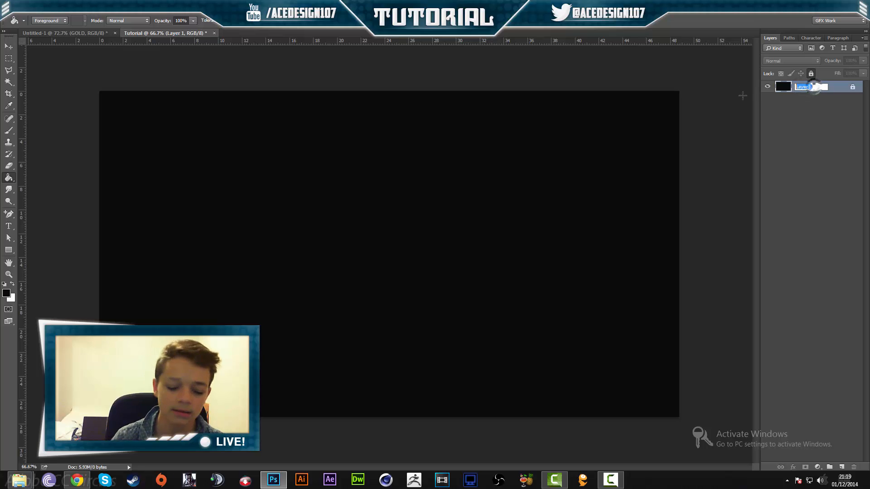
pyautogui.write('BG')
pyautogui.press('Return')
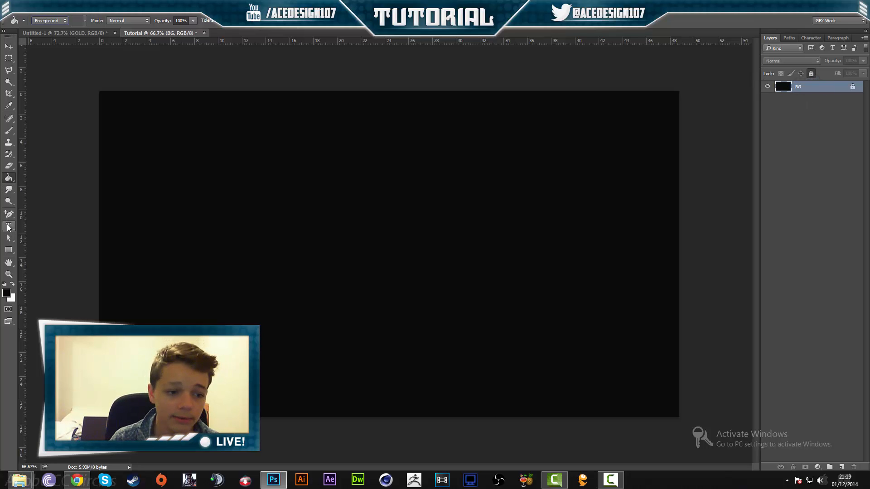
# Add the text GOLD on the canvas in Trajan Pro Regular at 62.66 pt and commit it
pyautogui.moveTo(8, 226); pyautogui.dragTo(50, 228)
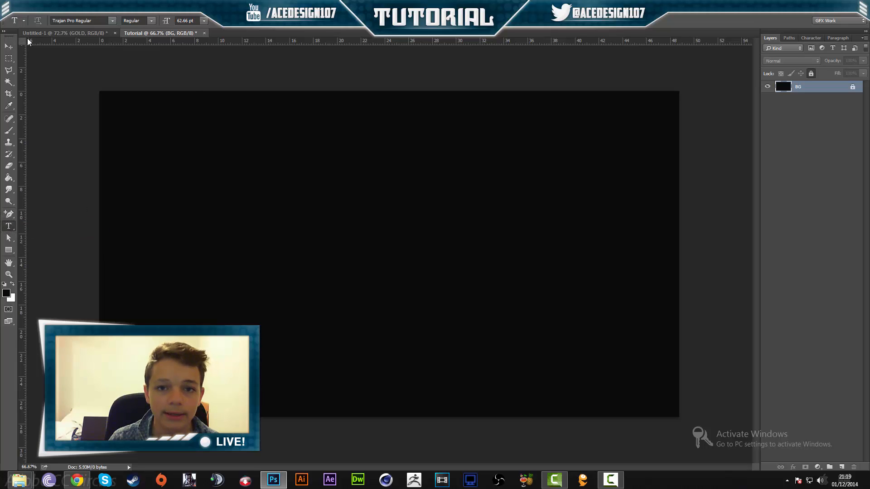
pyautogui.click(606, 482)
pyautogui.click(606, 481)
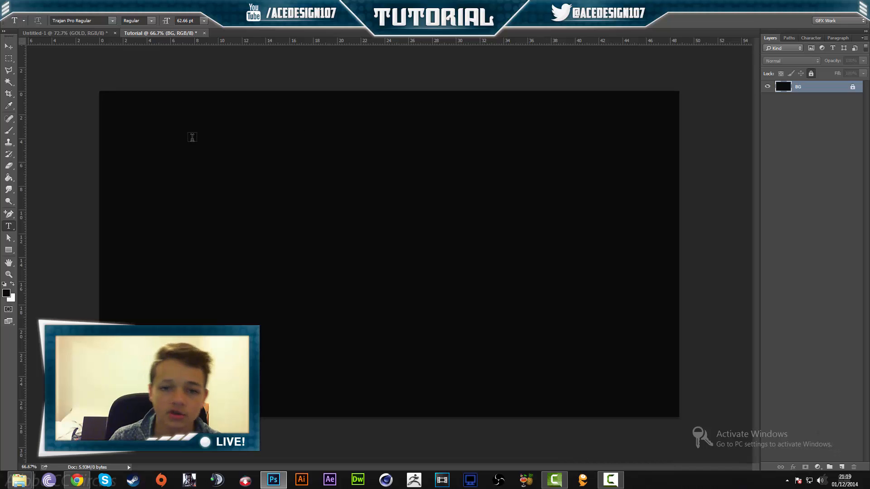
pyautogui.click(319, 271)
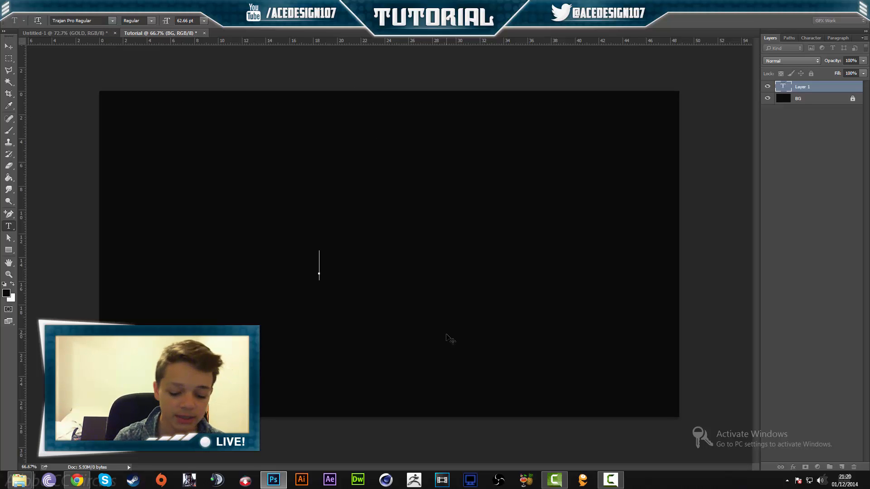
pyautogui.write('GOLD')
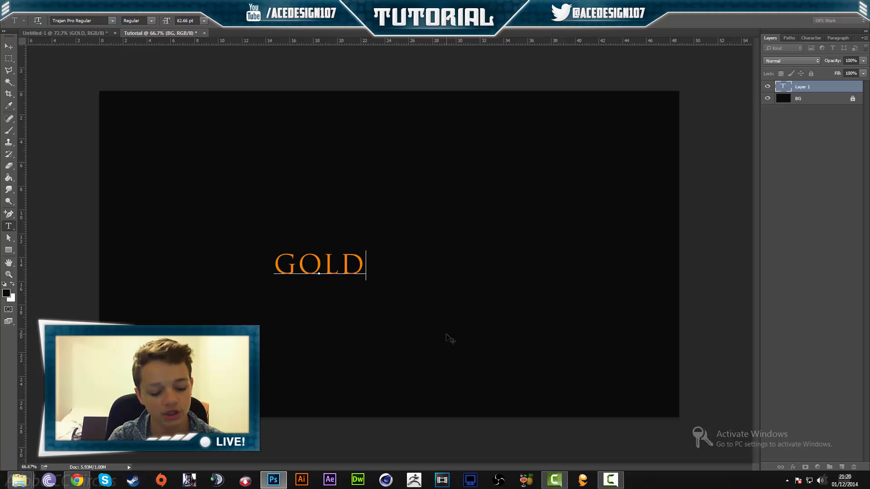
pyautogui.press('ctrl')
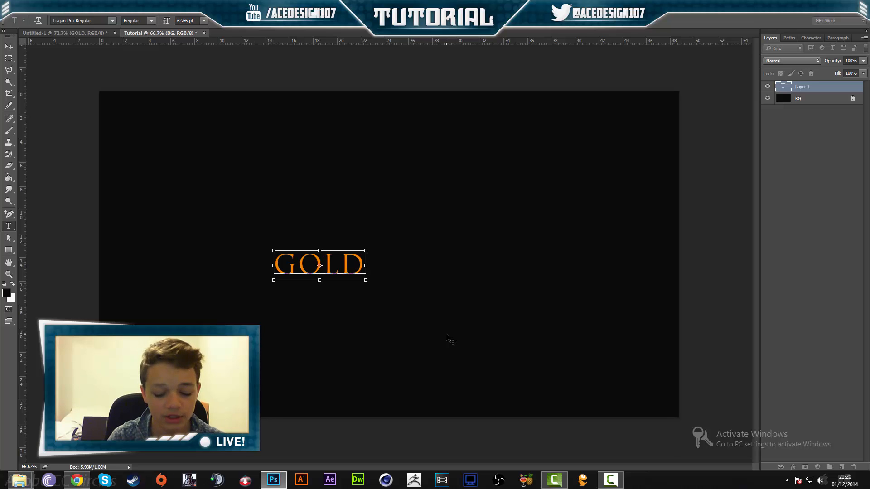
pyautogui.hotkey('ctrl', 'shift', 'Return')
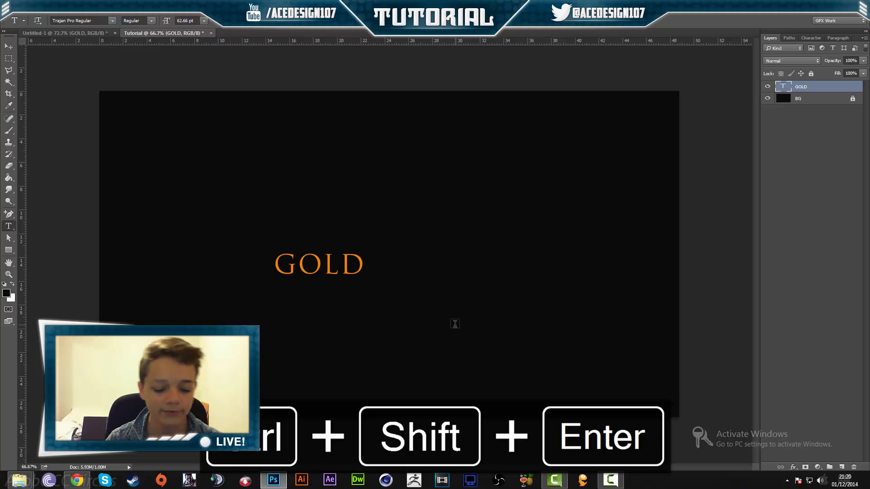
# Scale the GOLD text proportionally to about 341% and move it near the centre of the canvas
pyautogui.hotkey('ctrl', 't')
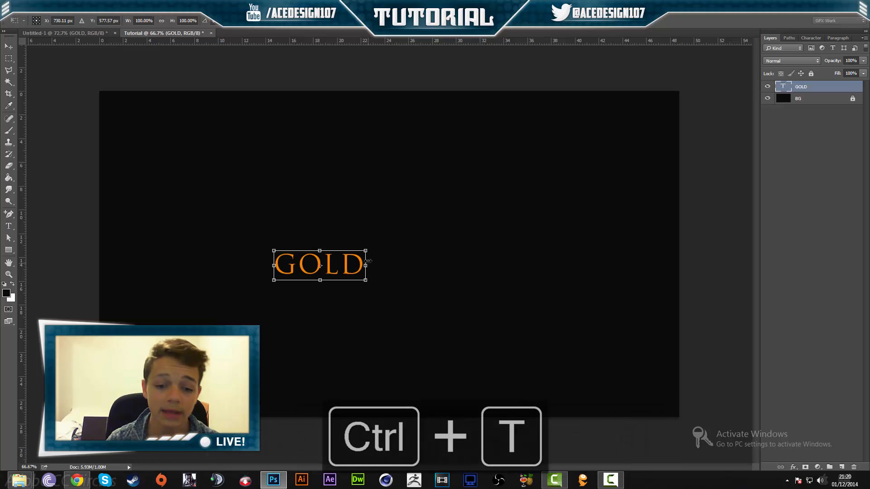
pyautogui.moveTo(366, 249); pyautogui.dragTo(591, 150)
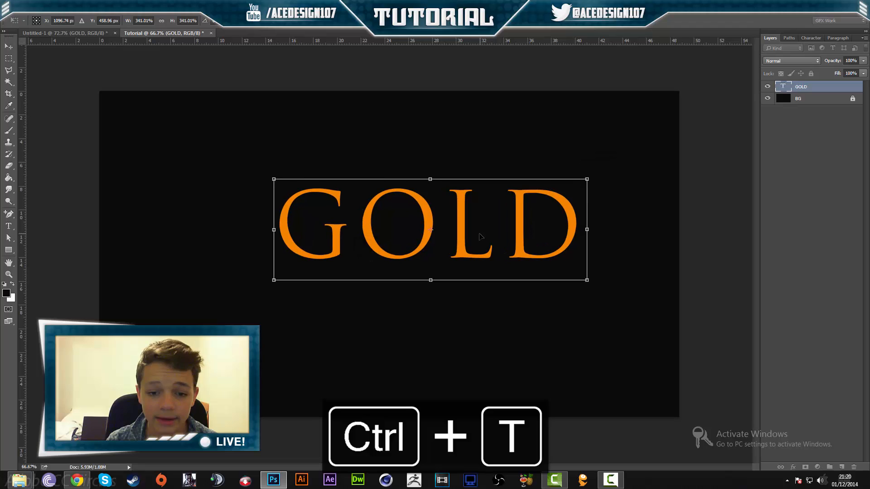
pyautogui.moveTo(483, 236); pyautogui.dragTo(463, 258)
pyautogui.press('Return')
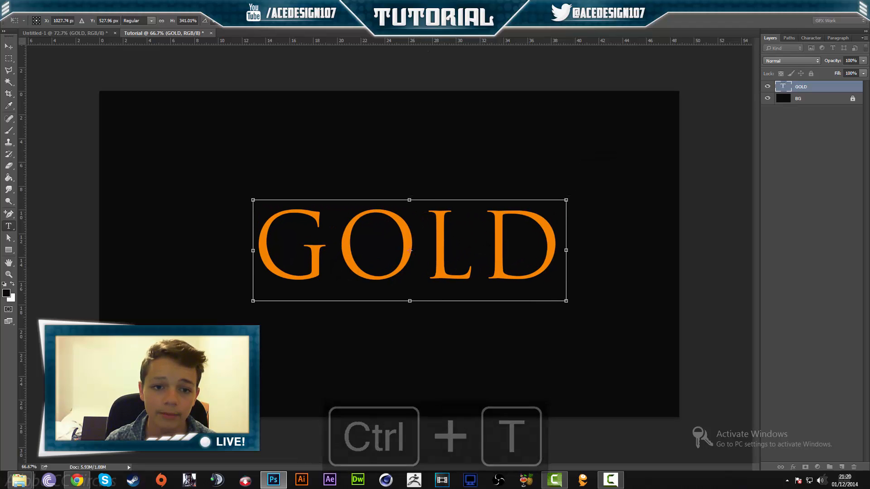
# Examine the GOLD text's hex colour code in the Color Picker and accept the colour
pyautogui.press('t')
pyautogui.click(300, 20)
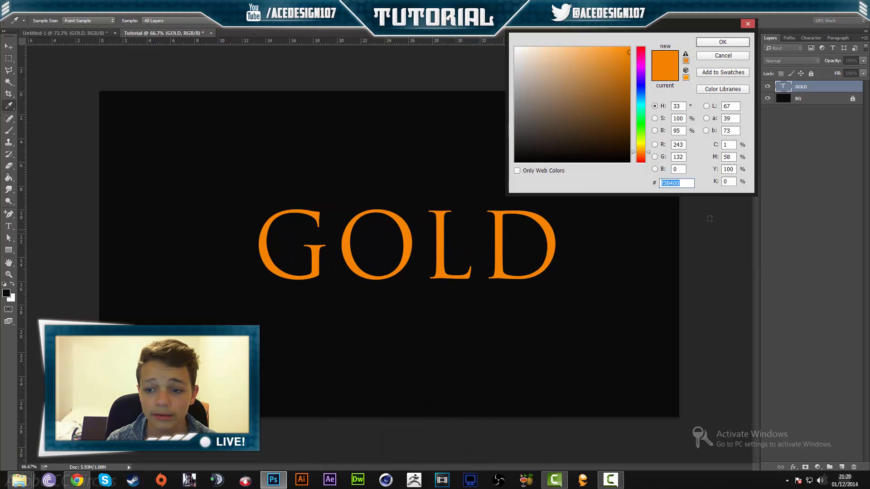
pyautogui.click(662, 184)
pyautogui.click(664, 184)
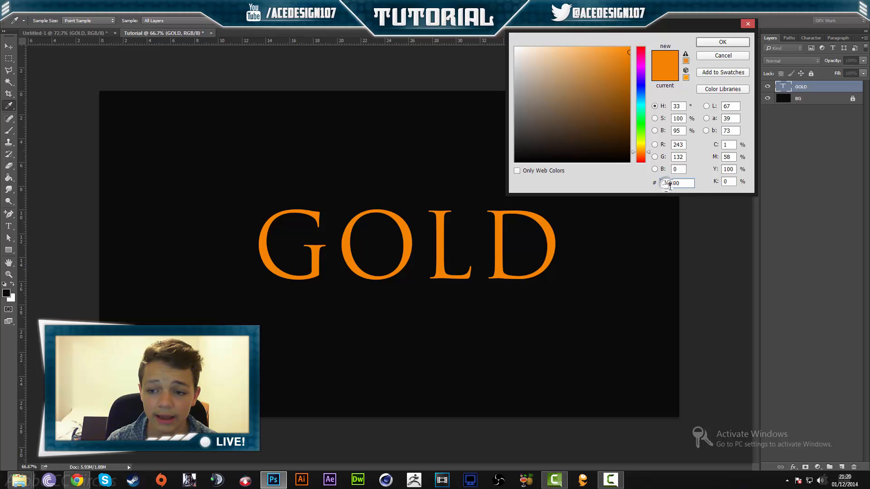
pyautogui.click(668, 184)
pyautogui.click(672, 184)
pyautogui.click(678, 183)
pyautogui.click(680, 184)
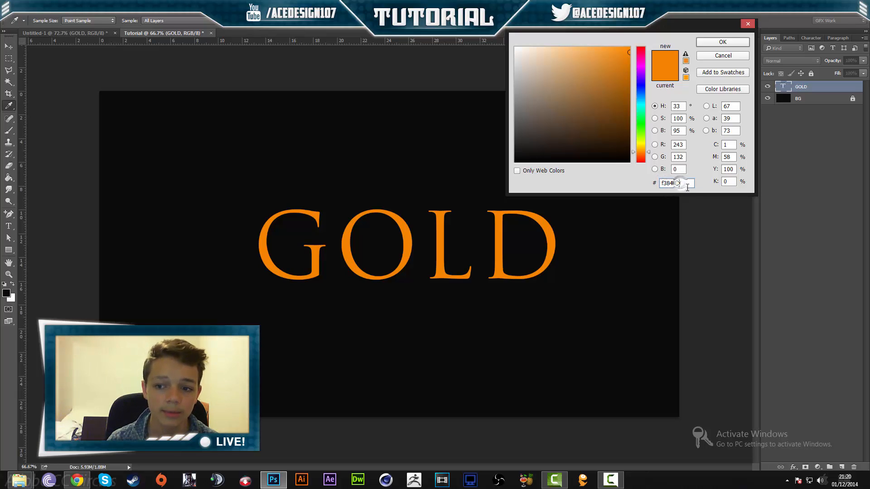
pyautogui.moveTo(687, 184); pyautogui.dragTo(663, 179)
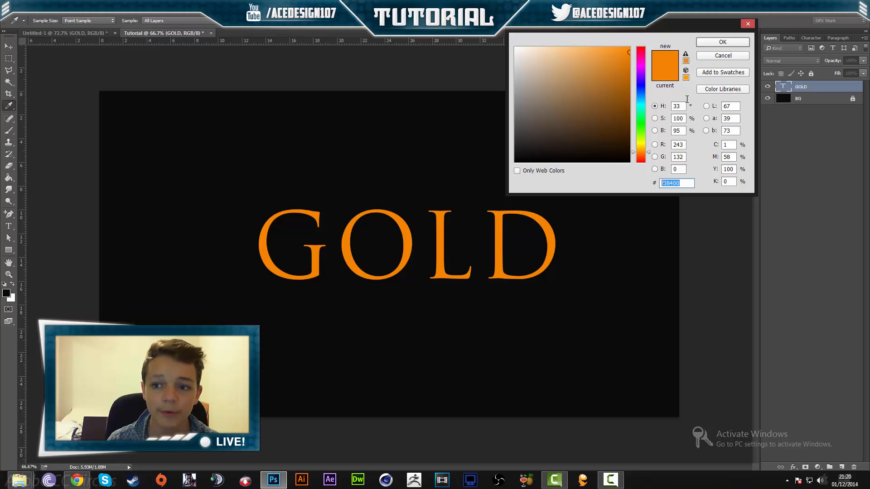
pyautogui.click(719, 42)
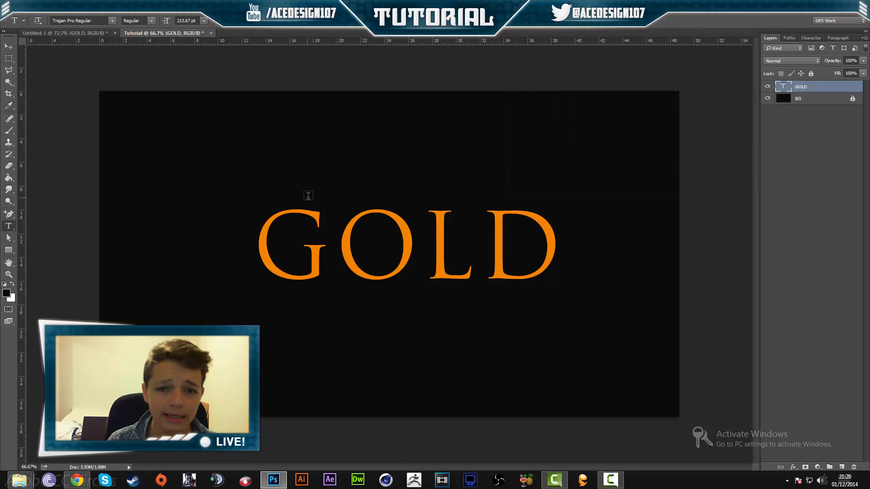
# Centre the GOLD text vertically and horizontally against a selection of the whole canvas, and deselect
pyautogui.hotkey('ctrl', 'a')
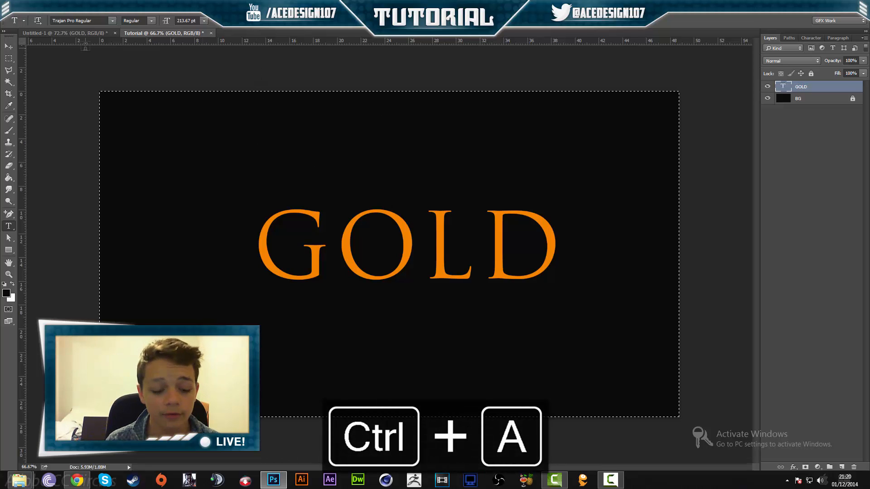
pyautogui.press('v')
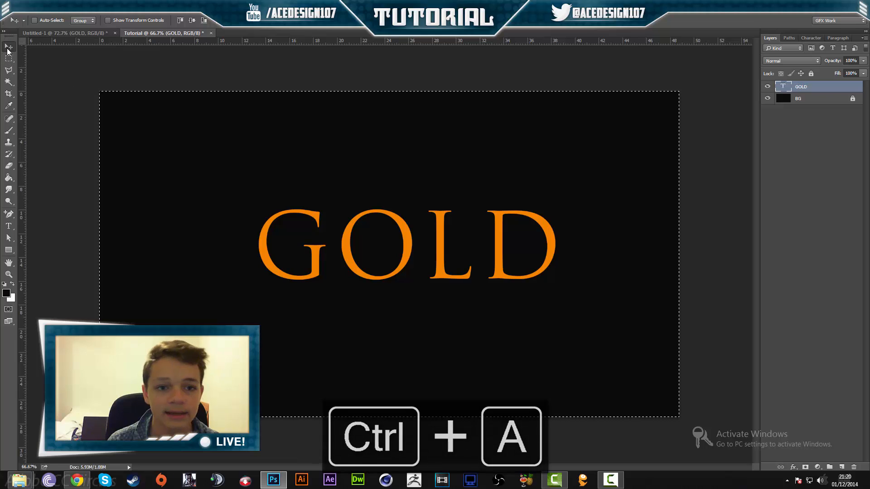
pyautogui.click(192, 21)
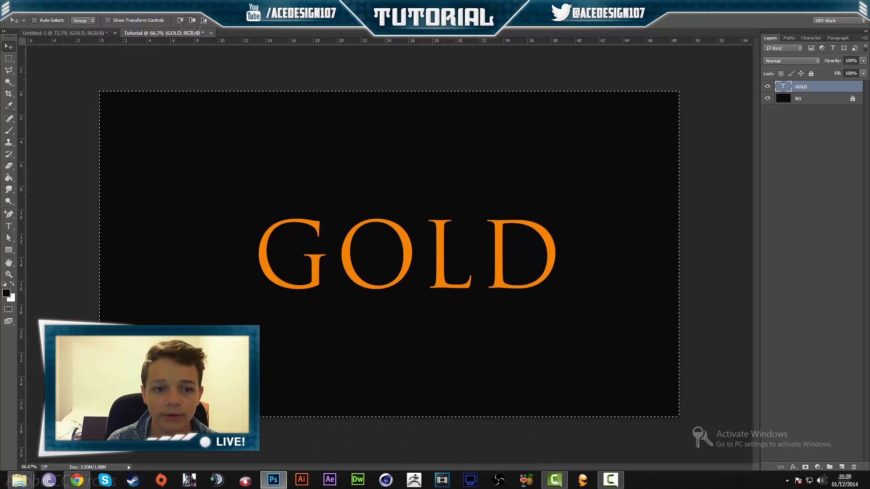
pyautogui.click(229, 20)
pyautogui.hotkey('ctrl', 'd')
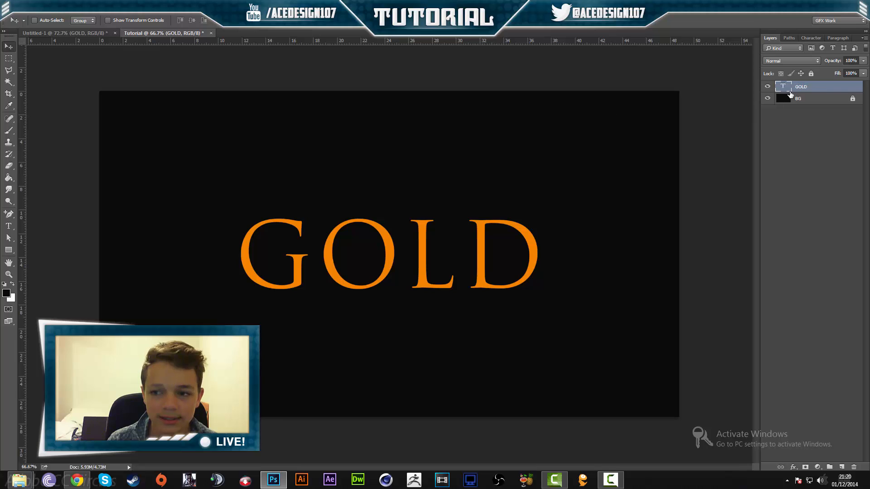
# Enable Bevel & Emboss on the GOLD layer with a depth of 225% and a size of 8 px
pyautogui.doubleClick(814, 92)
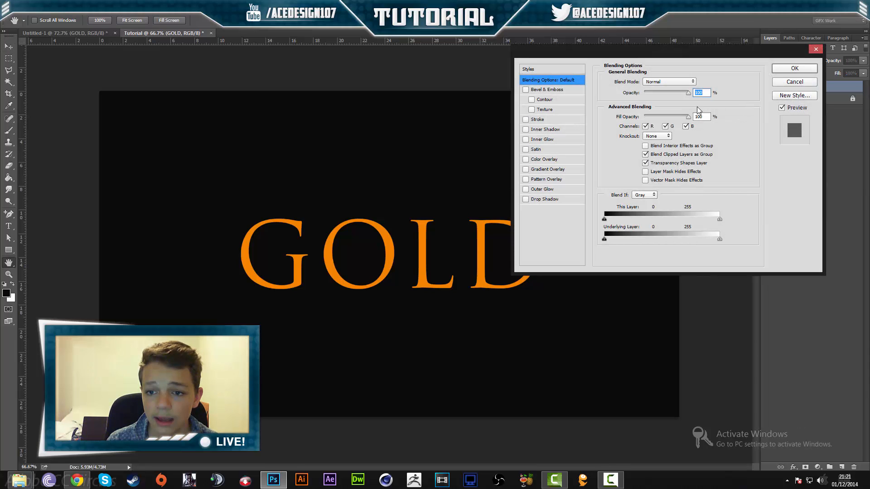
pyautogui.click(555, 90)
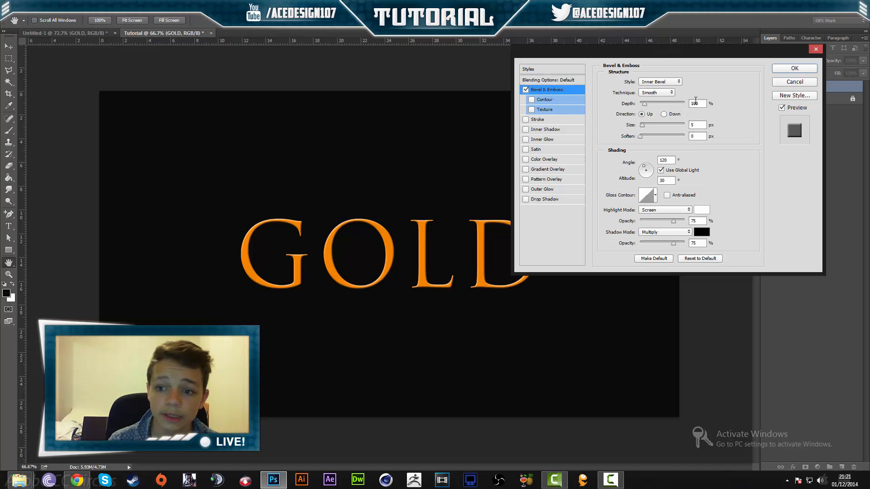
pyautogui.click(705, 105)
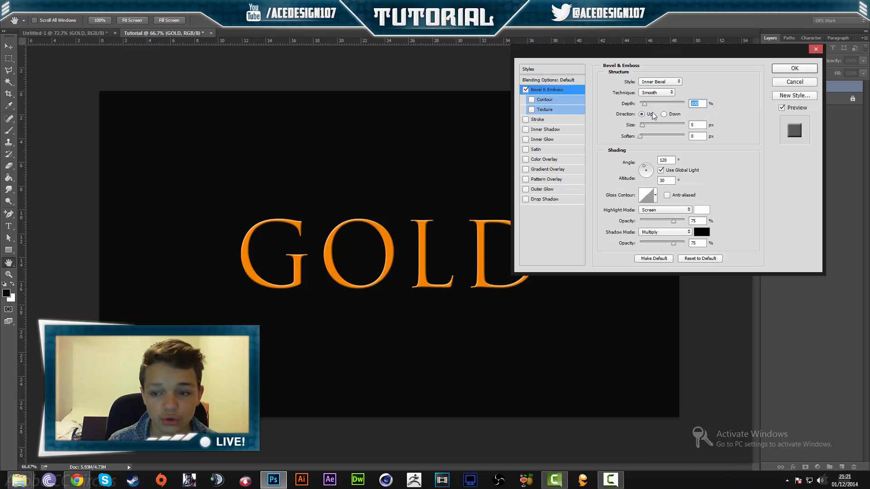
pyautogui.write('225')
pyautogui.press('Tab')
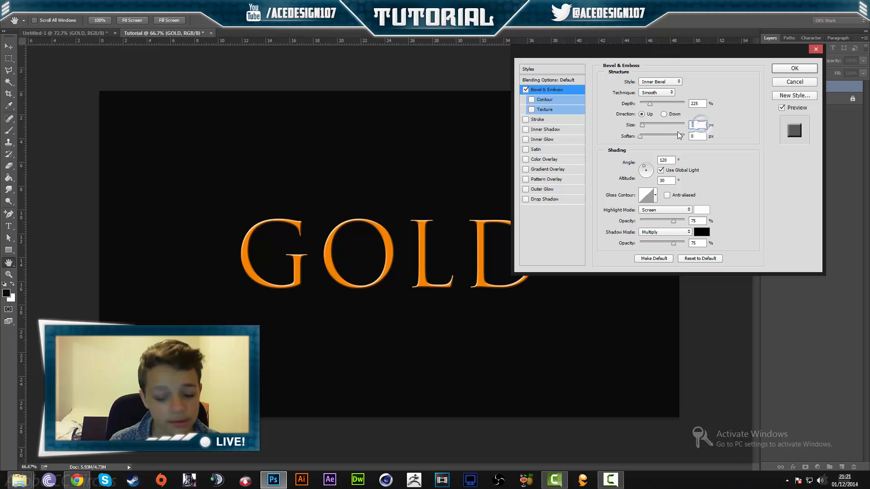
pyautogui.write('8')
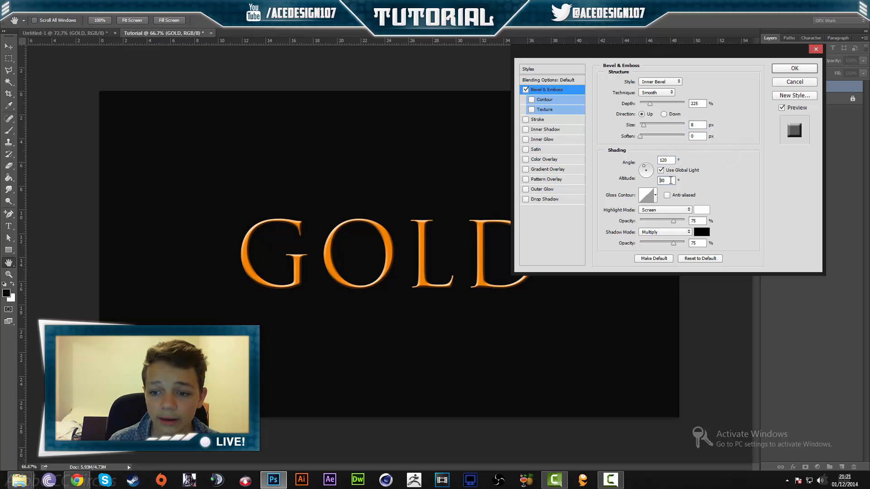
# Set the bevel's gloss contour to the second preset in the second row and apply the layer style
pyautogui.click(667, 181)
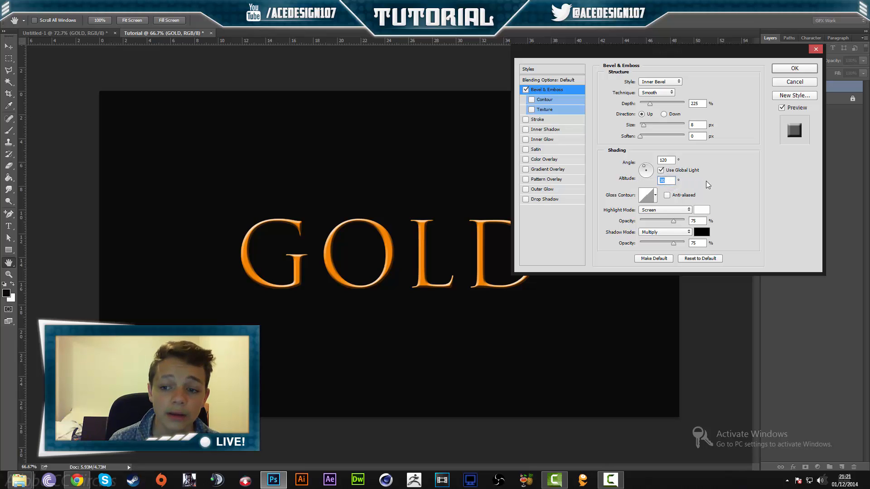
pyautogui.click(656, 198)
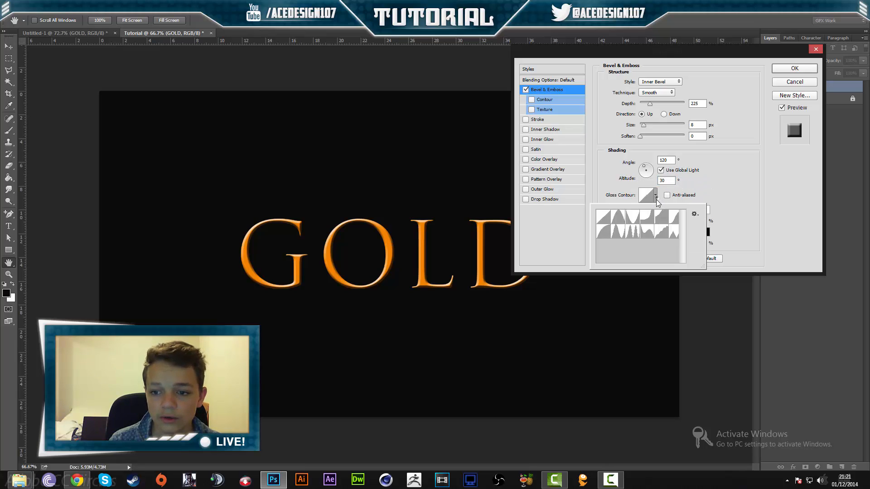
pyautogui.click(619, 234)
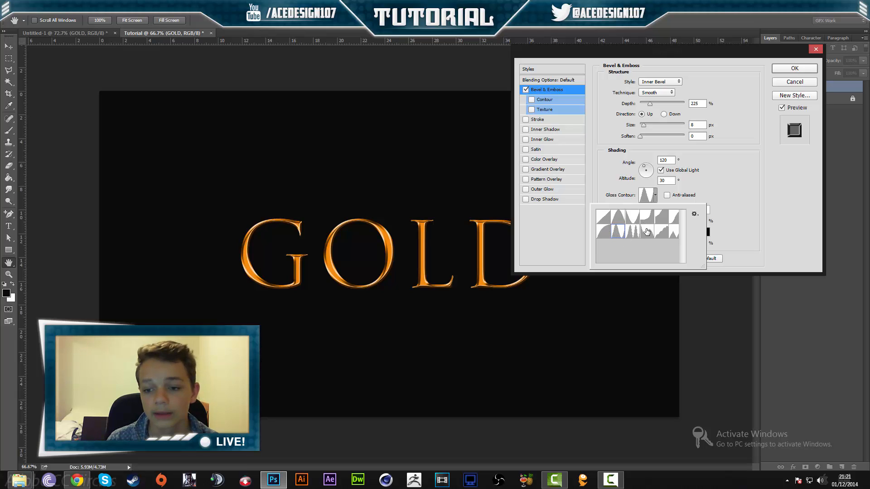
pyautogui.click(745, 198)
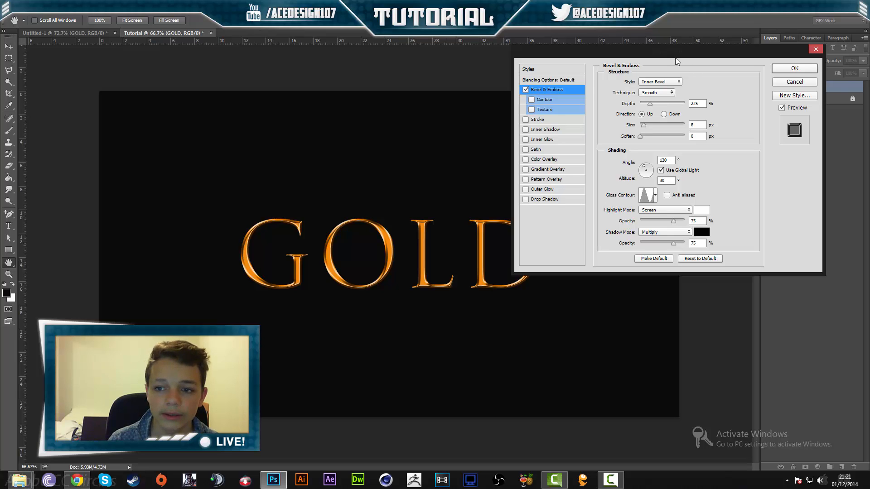
pyautogui.moveTo(675, 58); pyautogui.dragTo(709, 54)
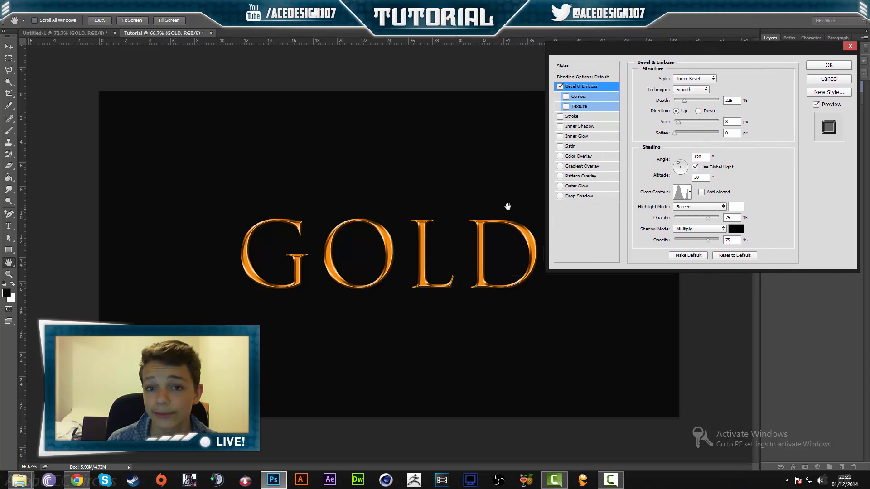
pyautogui.click(828, 66)
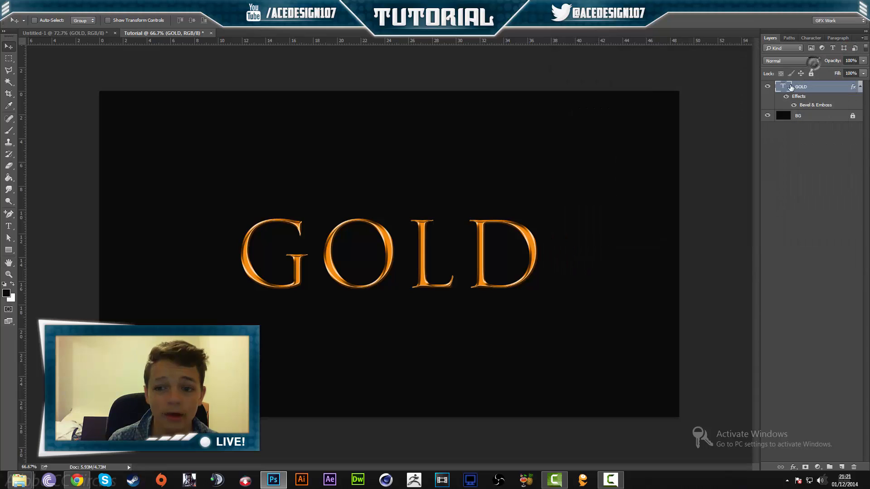
# Duplicate the GOLD text layer within the Tutorial document and convert the duplicate to a Smart Object
pyautogui.scroll(2, 393, 192)
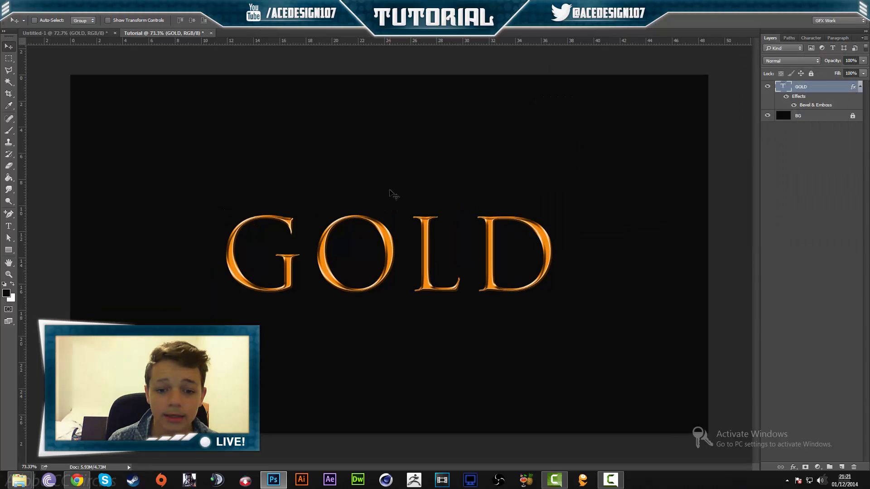
pyautogui.scroll(-2, 393, 194)
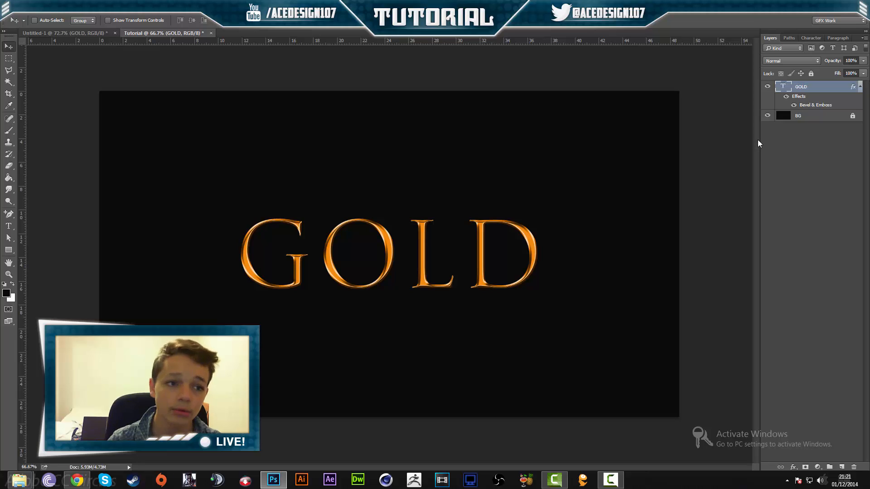
pyautogui.click(82, 14)
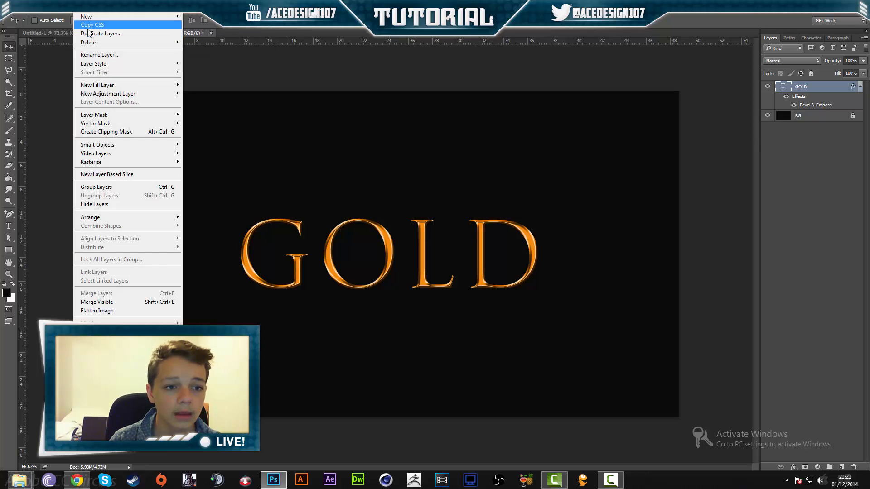
pyautogui.click(87, 31)
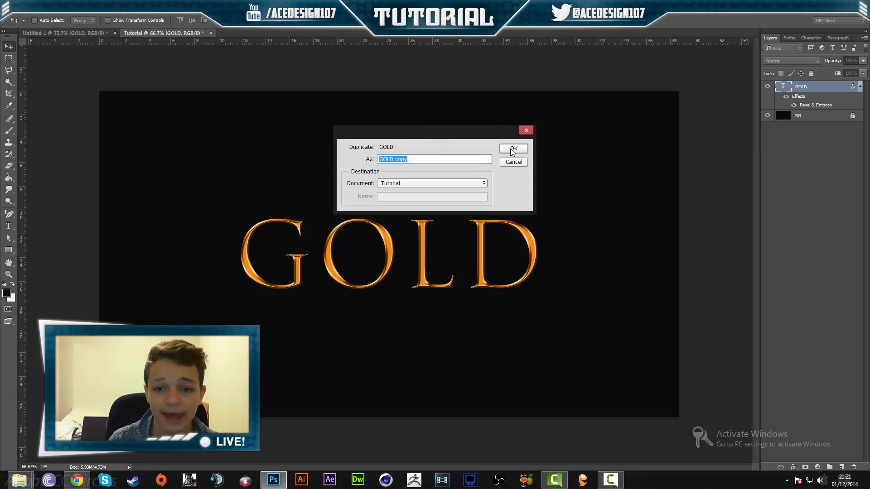
pyautogui.click(512, 150)
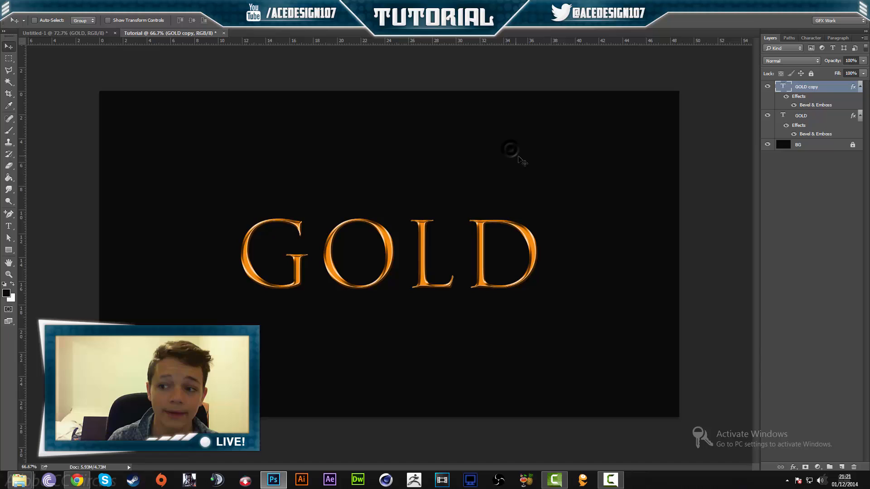
pyautogui.rightClick(834, 89)
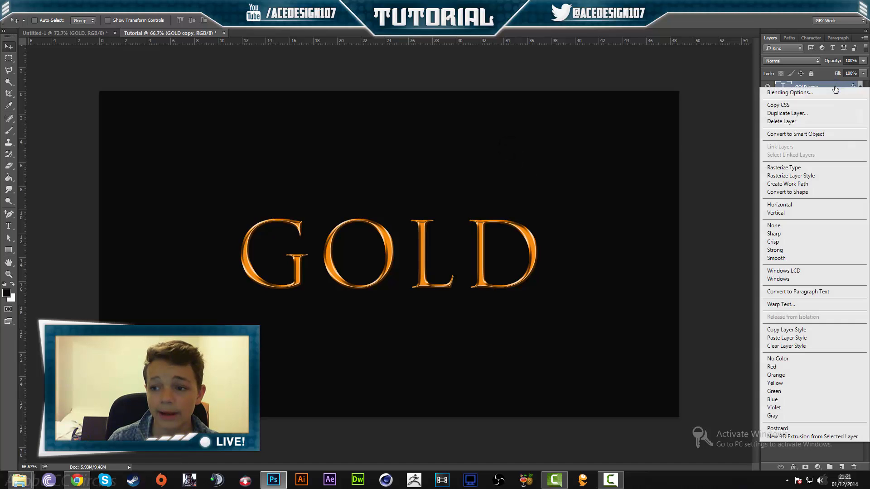
pyautogui.click(798, 132)
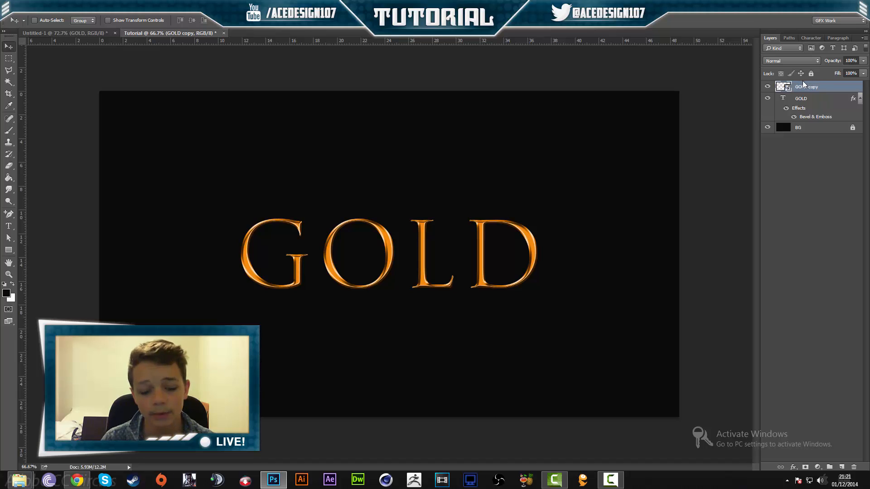
# Flip the GOLD copy vertically, move it straight down to sit directly beneath the original text, and commit the transform
pyautogui.hotkey('ctrl', 't')
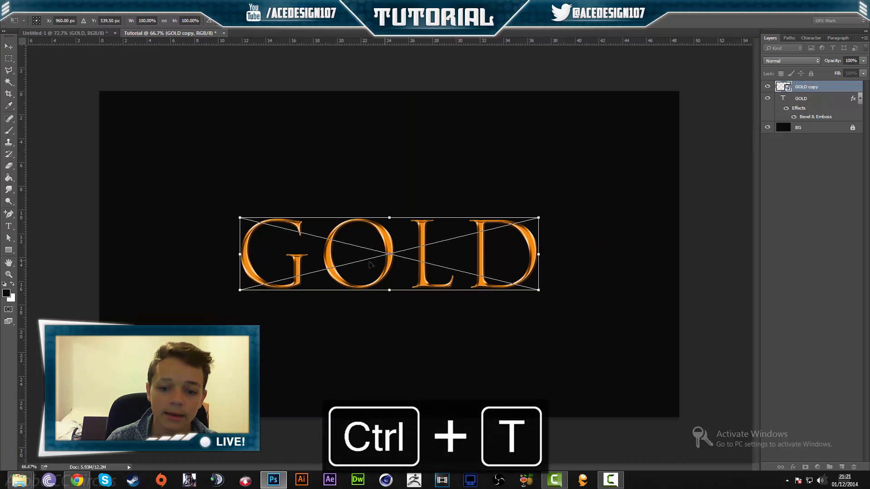
pyautogui.rightClick(390, 257)
pyautogui.click(412, 379)
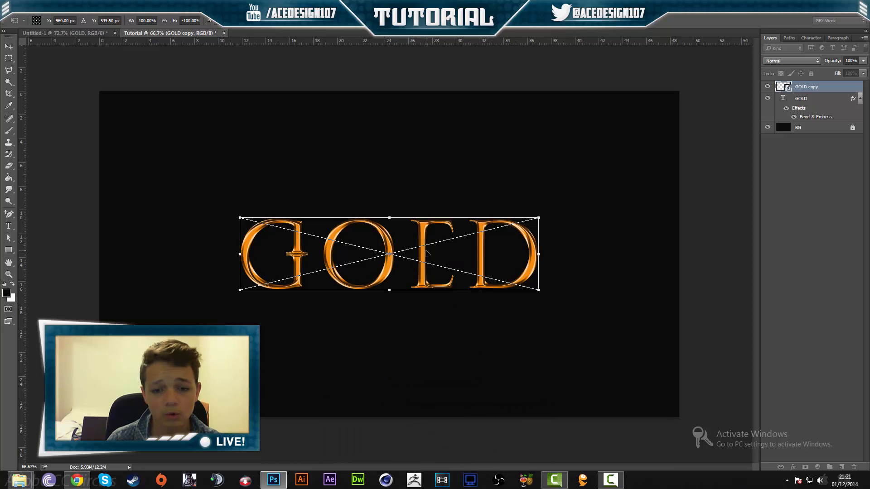
pyautogui.moveTo(422, 258); pyautogui.dragTo(422, 276)
pyautogui.moveTo(420, 308); pyautogui.dragTo(420, 324)
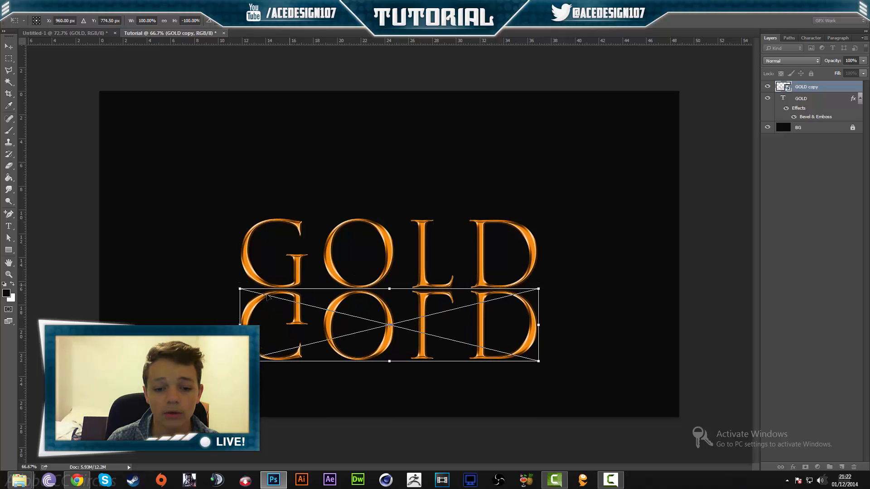
pyautogui.press('Return')
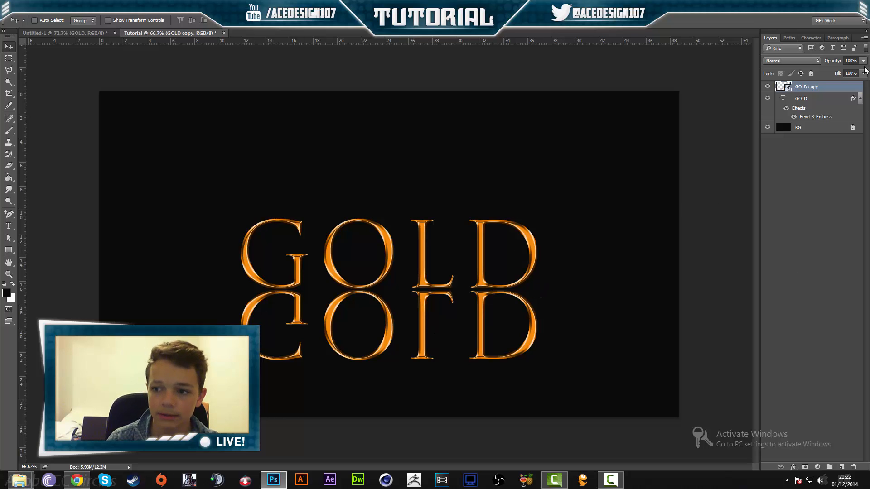
# Add a layer mask to the GOLD copy layer and fade the reflection downward with upward black-to-white linear gradients on the mask
pyautogui.click(806, 468)
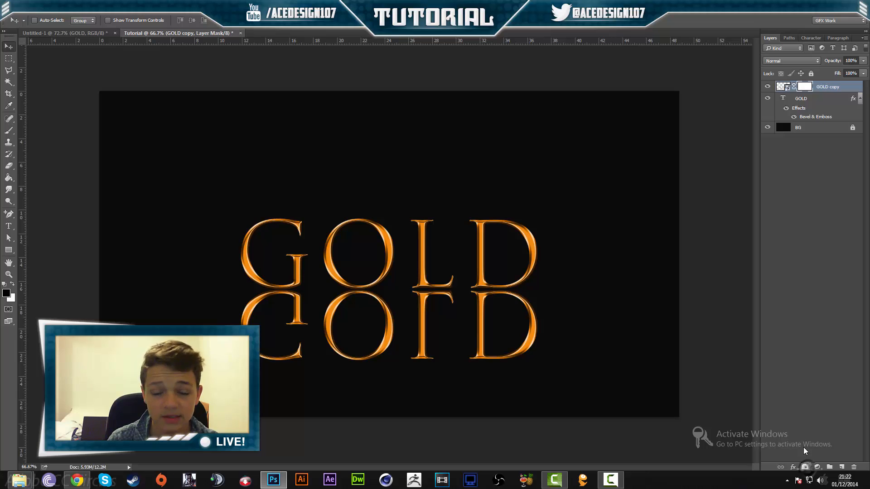
pyautogui.click(9, 176)
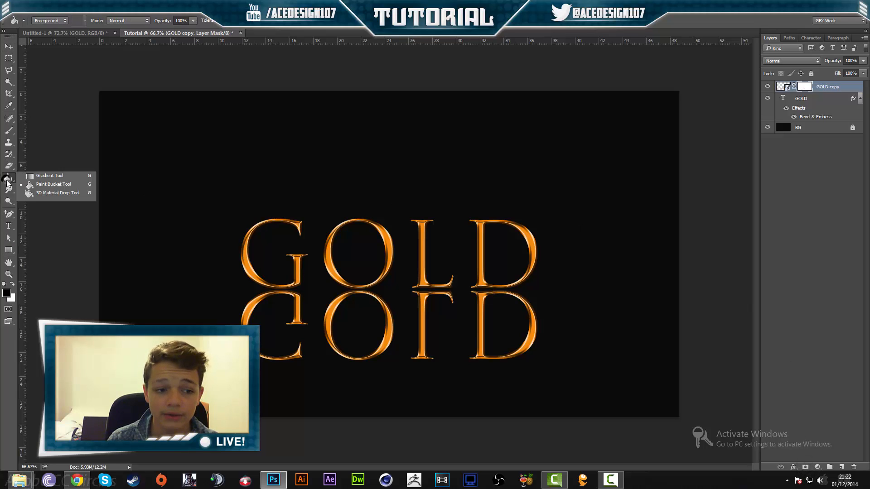
pyautogui.click(37, 176)
pyautogui.click(65, 20)
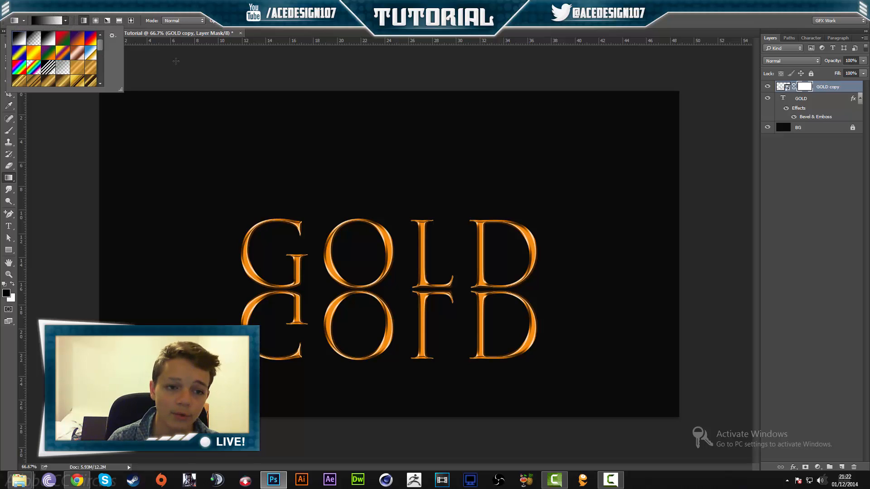
pyautogui.click(65, 20)
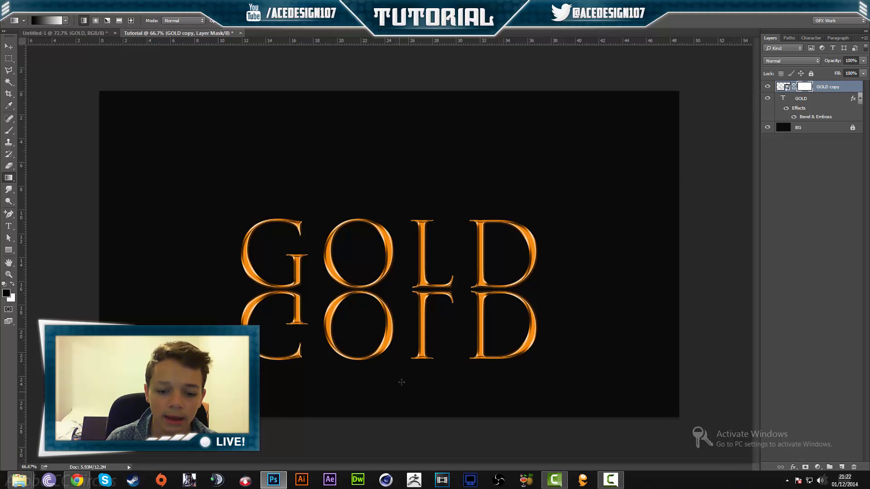
pyautogui.moveTo(391, 333); pyautogui.dragTo(380, 154)
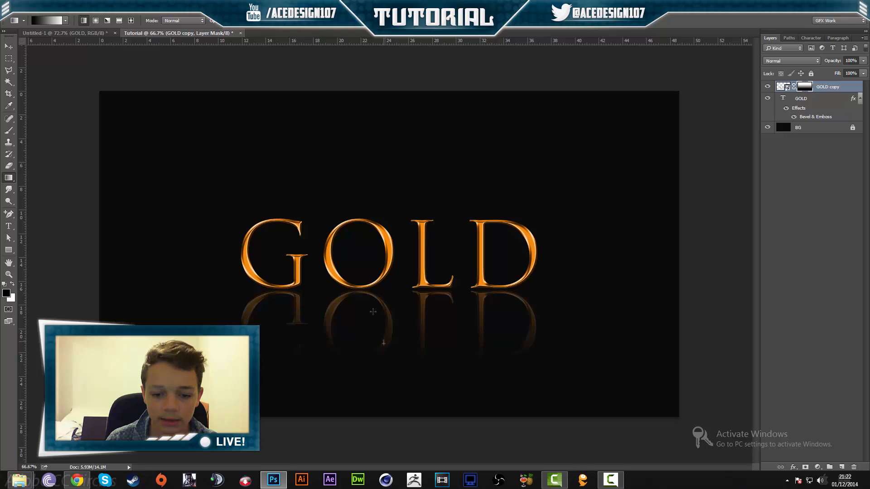
pyautogui.moveTo(373, 311); pyautogui.dragTo(384, 187)
pyautogui.moveTo(395, 317); pyautogui.dragTo(392, 136)
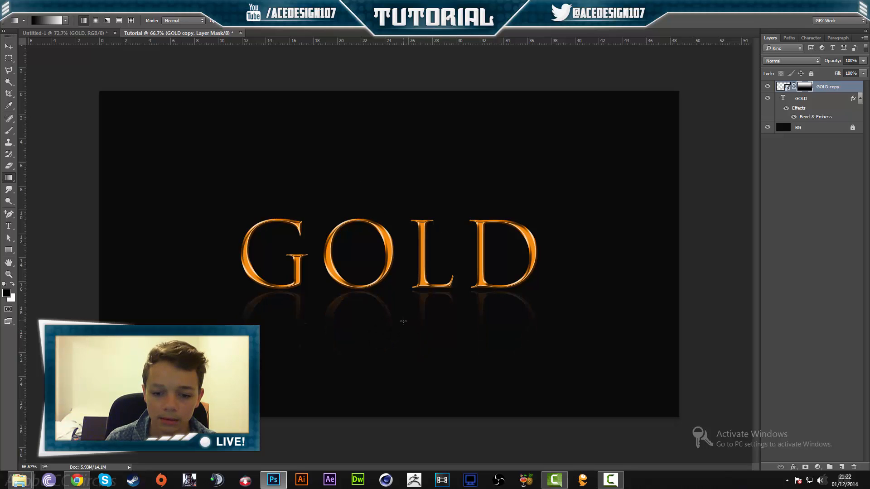
pyautogui.moveTo(403, 322); pyautogui.dragTo(415, 135)
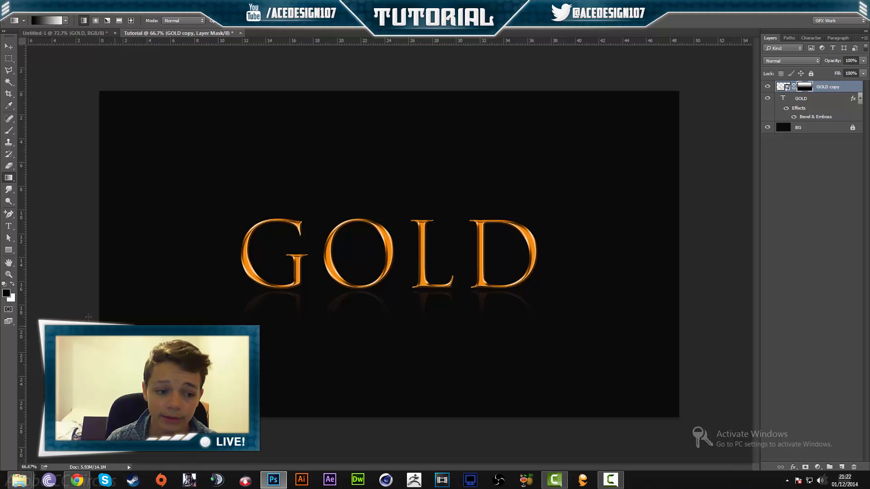
# Try brushing the GOLD copy mask around the reflection in white and in black, undoing each stroke
pyautogui.click(12, 284)
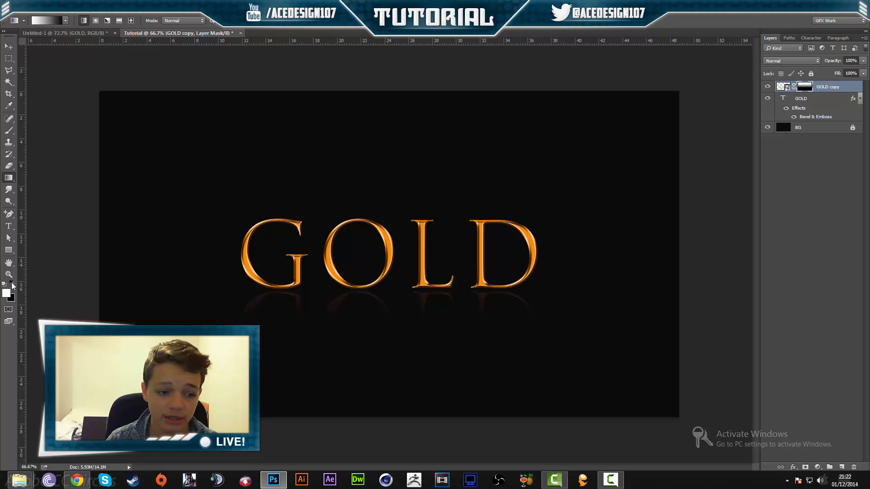
pyautogui.click(9, 131)
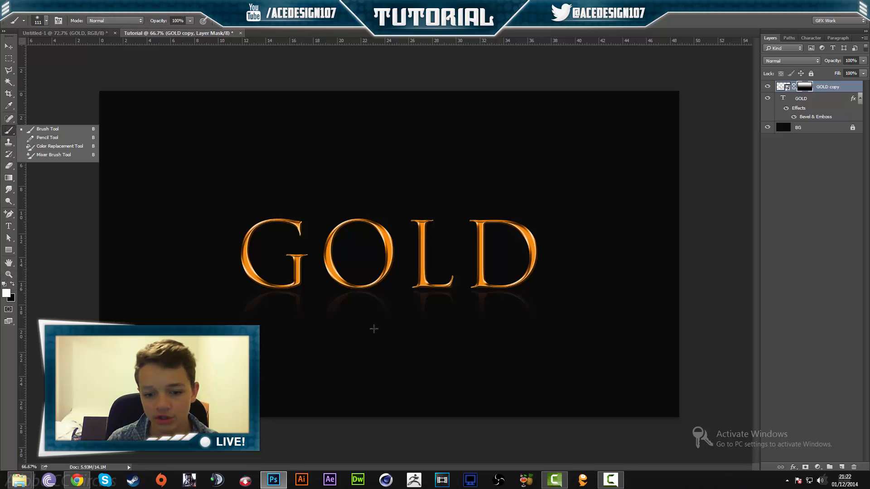
pyautogui.moveTo(373, 328)
pyautogui.mouseDown()
pyautogui.moveTo(315, 340)
pyautogui.moveTo(416, 331)
pyautogui.mouseUp()
pyautogui.hotkey('ctrl', 'z')
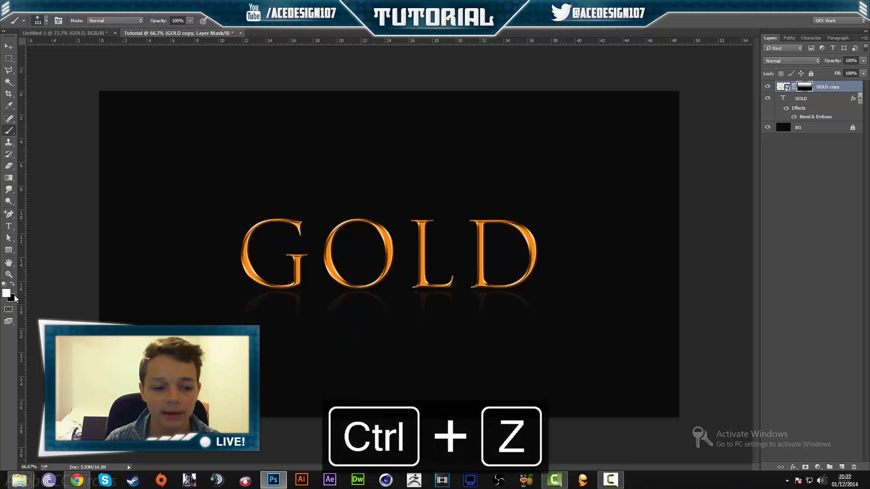
pyautogui.click(13, 285)
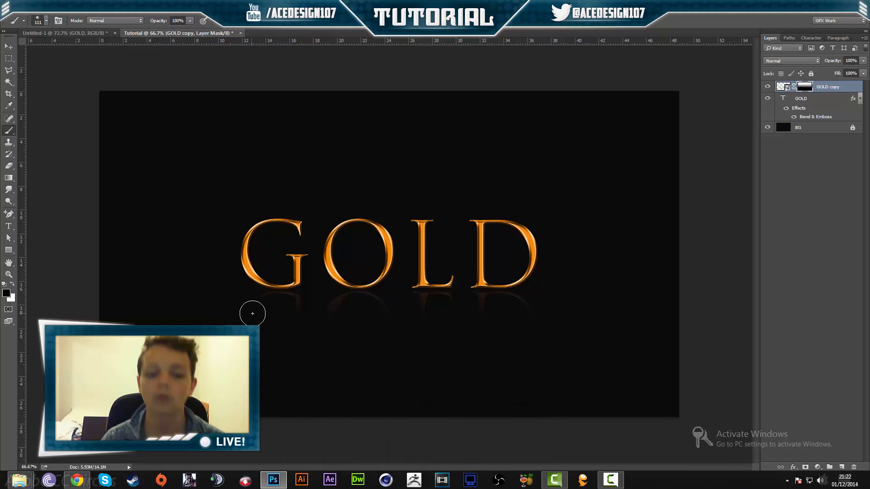
pyautogui.hotkey('ctrl', 'z')
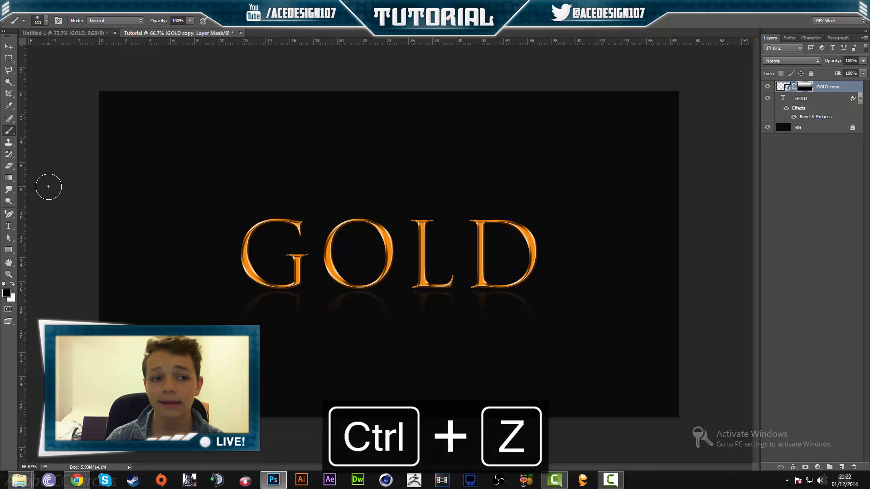
# Try another black-to-white gradient on the GOLD copy mask and undo it
pyautogui.click(8, 177)
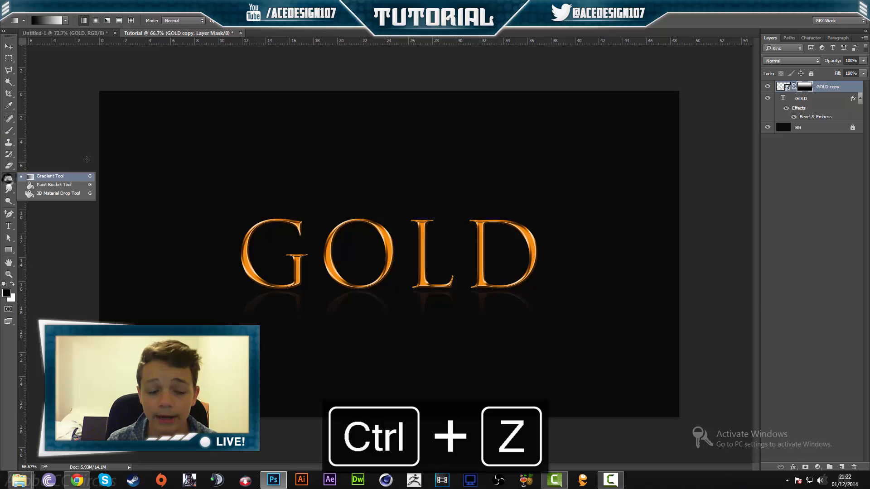
pyautogui.click(37, 181)
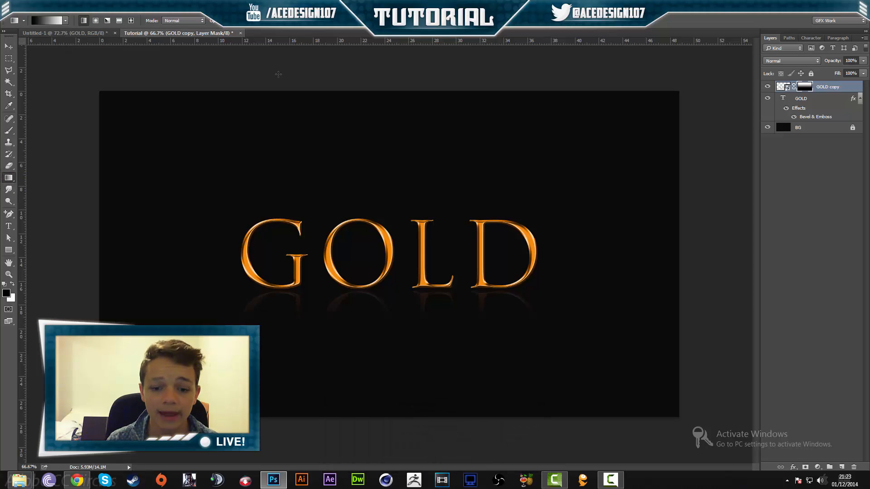
pyautogui.scroll(-2, 450, 290)
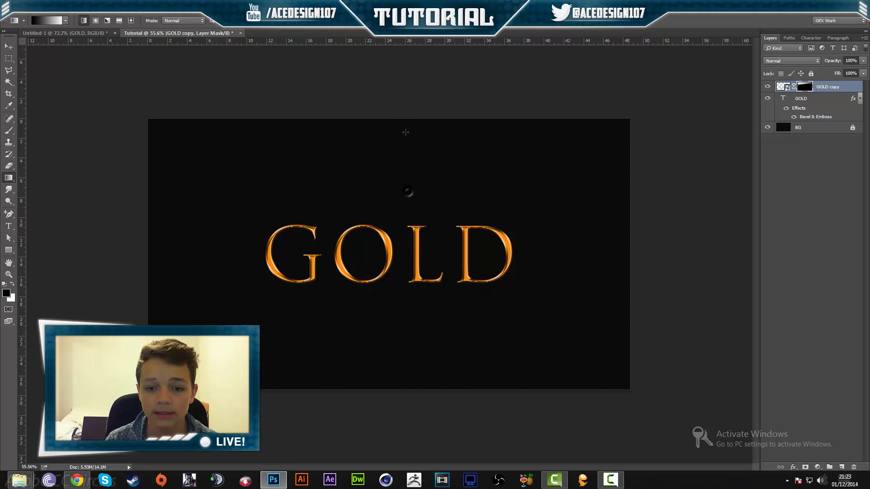
pyautogui.hotkey('ctrl', 'z')
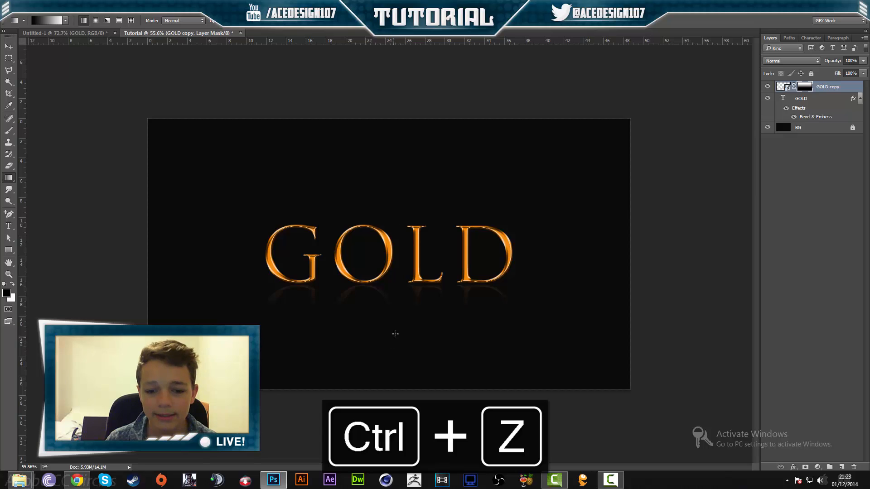
pyautogui.scroll(2, 395, 334)
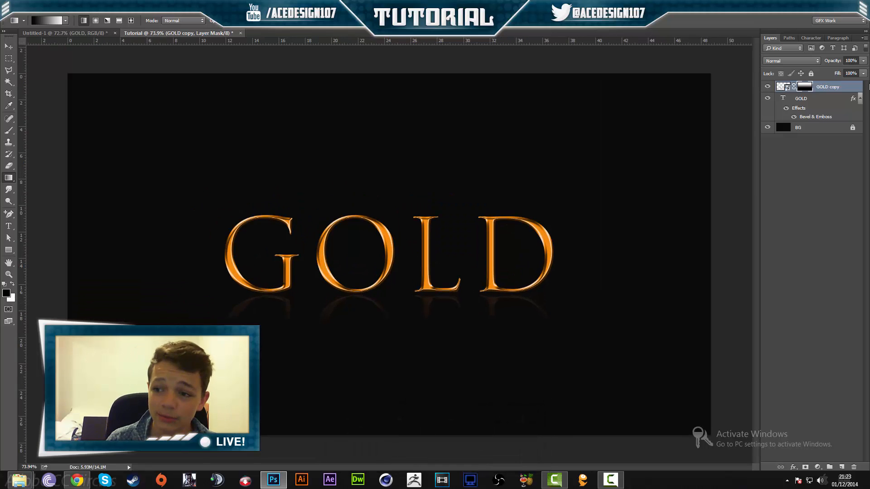
# Set the GOLD copy reflection layer's opacity to 55%
pyautogui.click(863, 61)
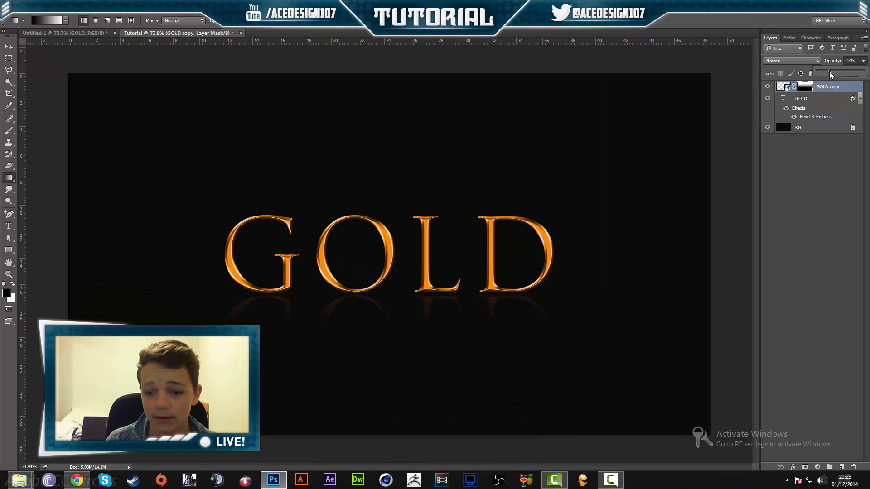
pyautogui.moveTo(837, 70); pyautogui.dragTo(850, 70)
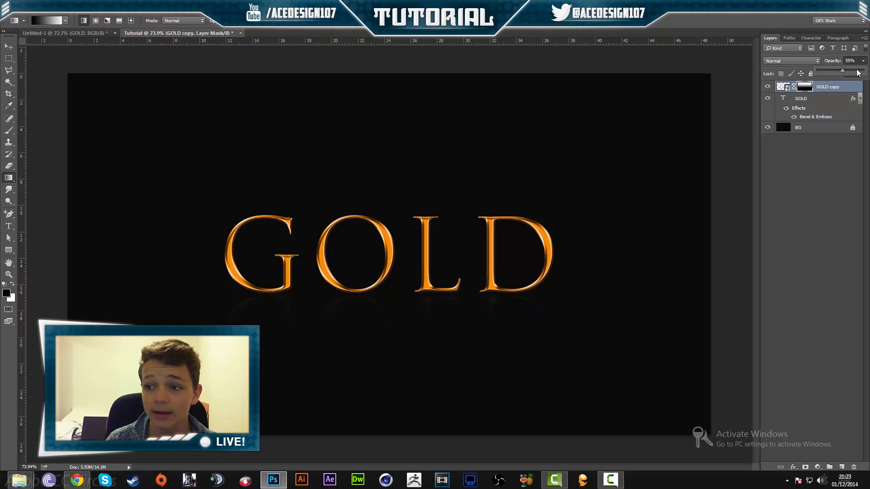
pyautogui.click(862, 61)
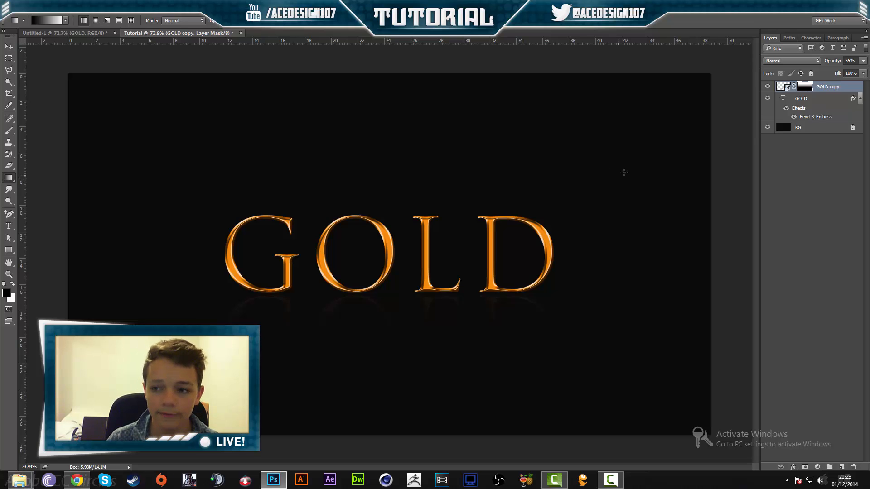
# Collapse the GOLD text layer's effects list and look through its Blending Options without applying changes
pyautogui.click(823, 101)
pyautogui.click(861, 101)
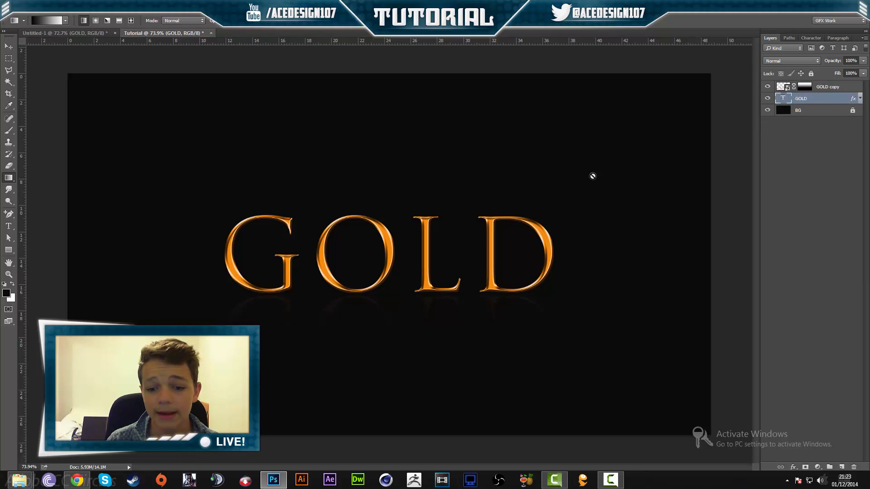
pyautogui.rightClick(820, 103)
pyautogui.click(817, 108)
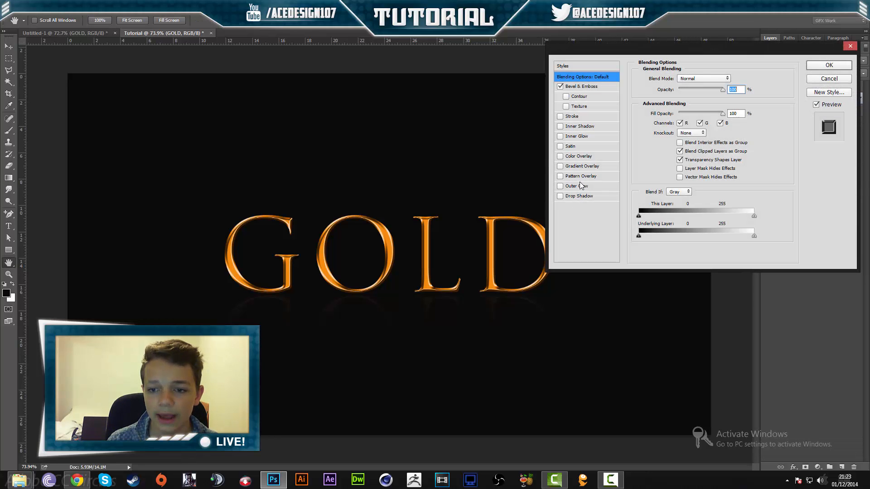
pyautogui.click(817, 80)
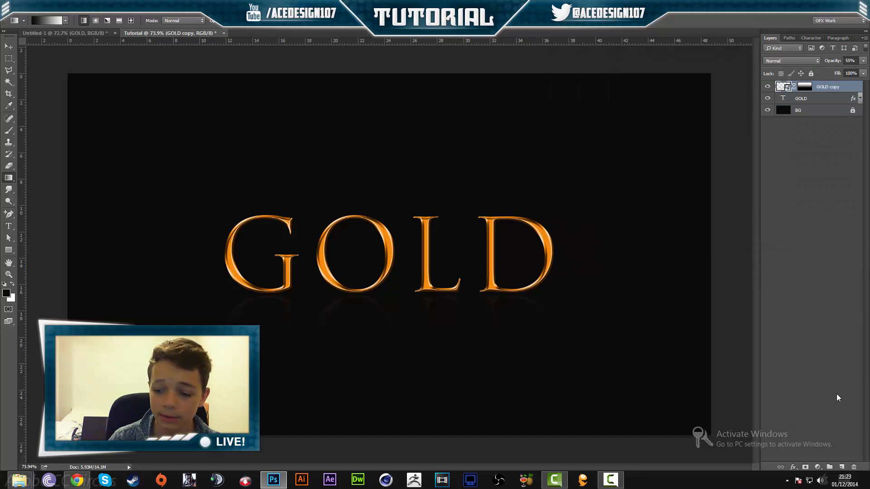
# On a new layer above GOLD copy, dab five soft white highlights across the letters' edges using a 111 px brush at 0% hardness
pyautogui.click(842, 467)
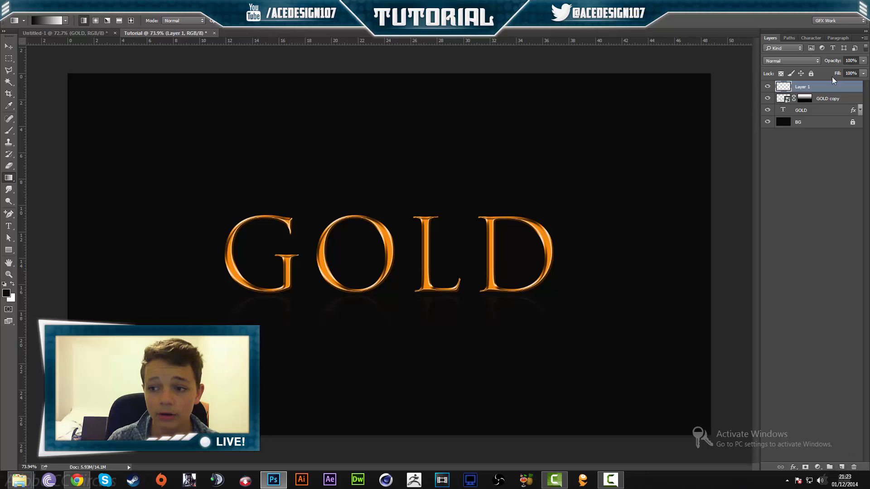
pyautogui.click(9, 131)
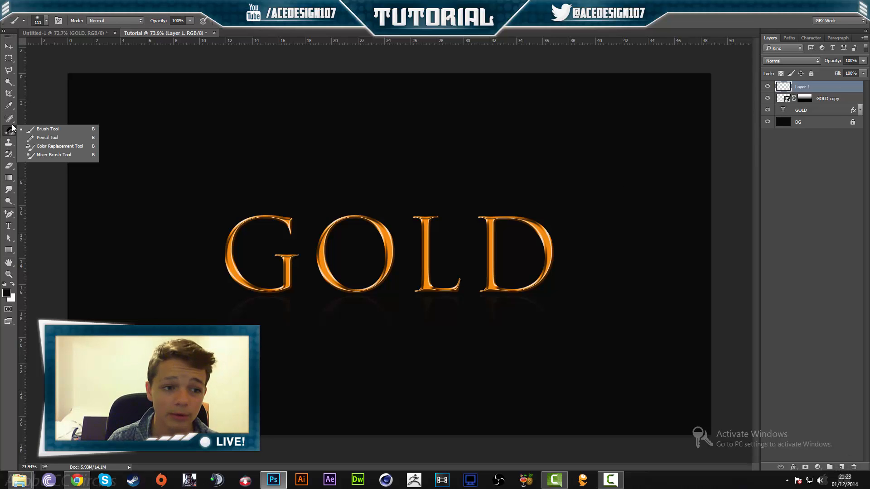
pyautogui.click(44, 136)
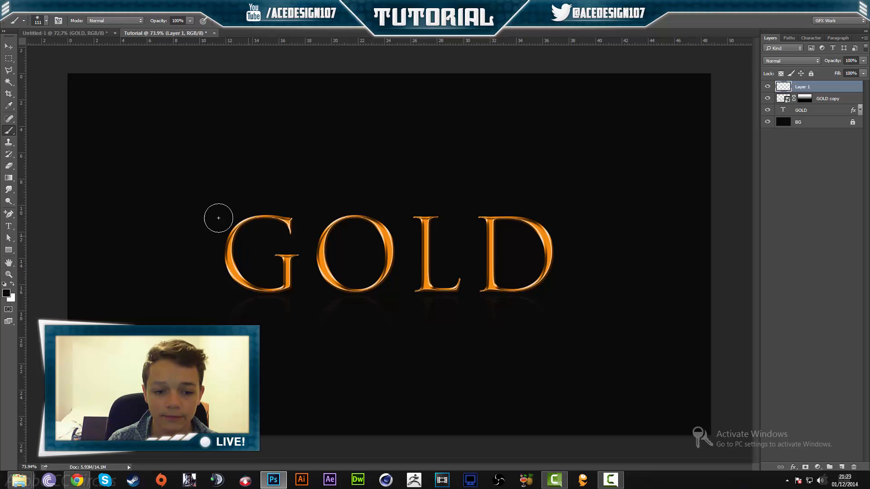
pyautogui.click(45, 20)
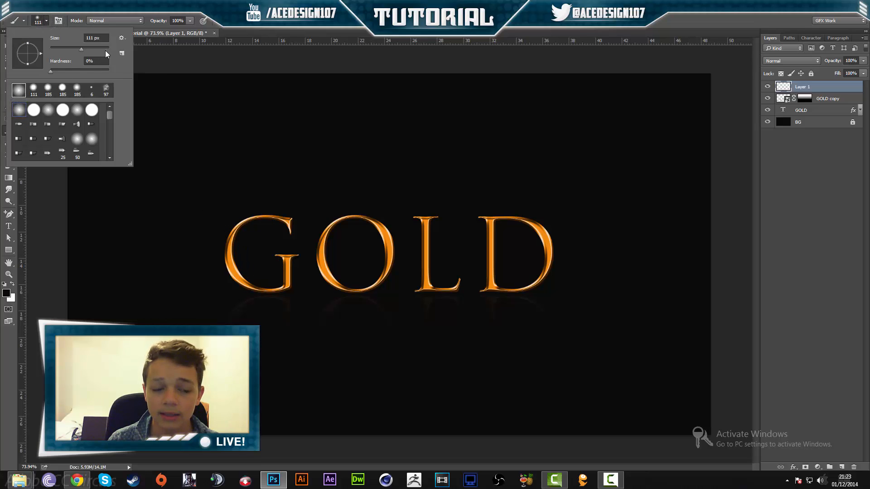
pyautogui.press('Escape')
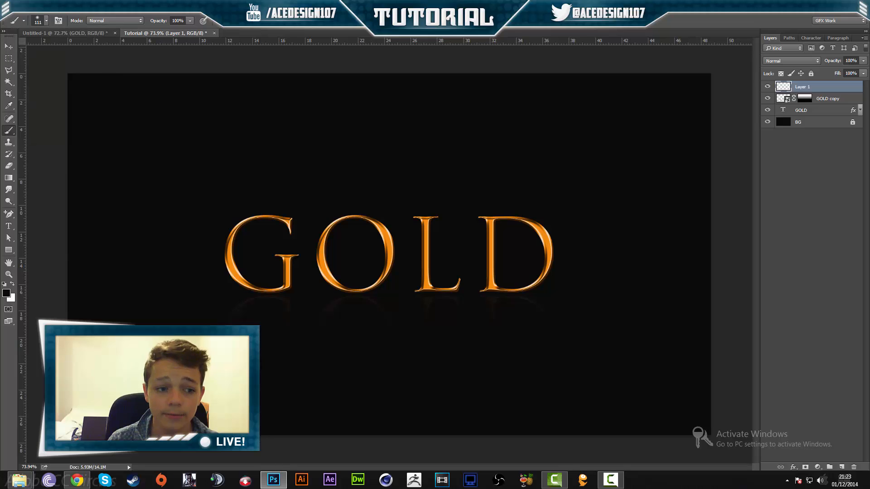
pyautogui.click(12, 284)
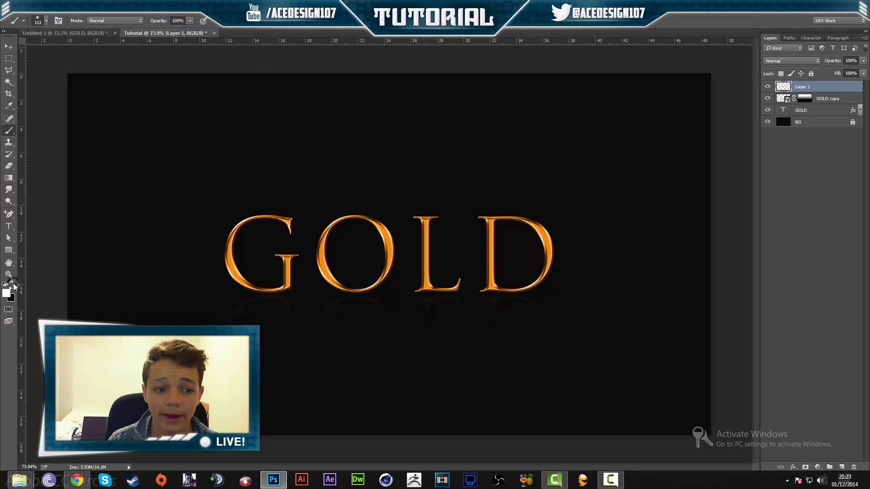
pyautogui.click(234, 231)
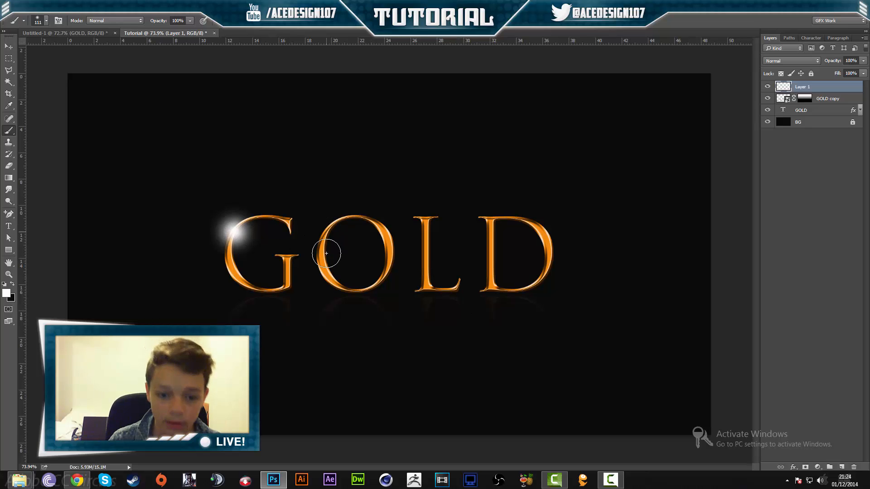
pyautogui.click(329, 272)
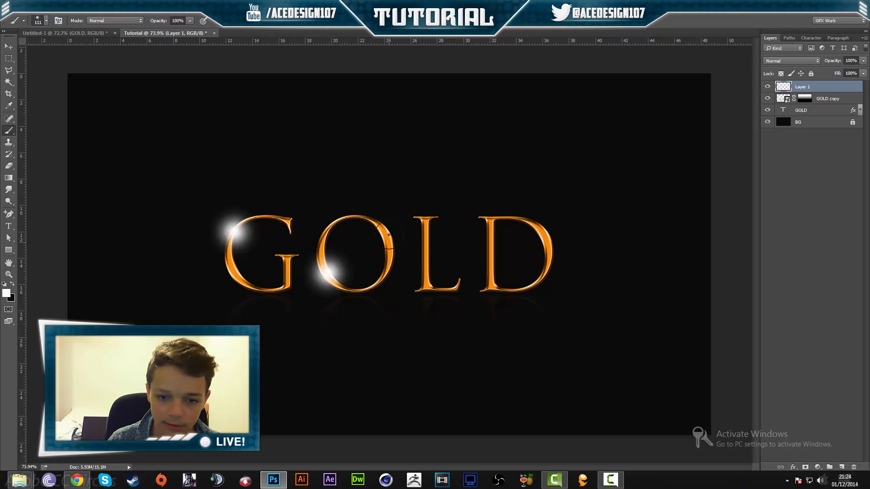
pyautogui.click(426, 224)
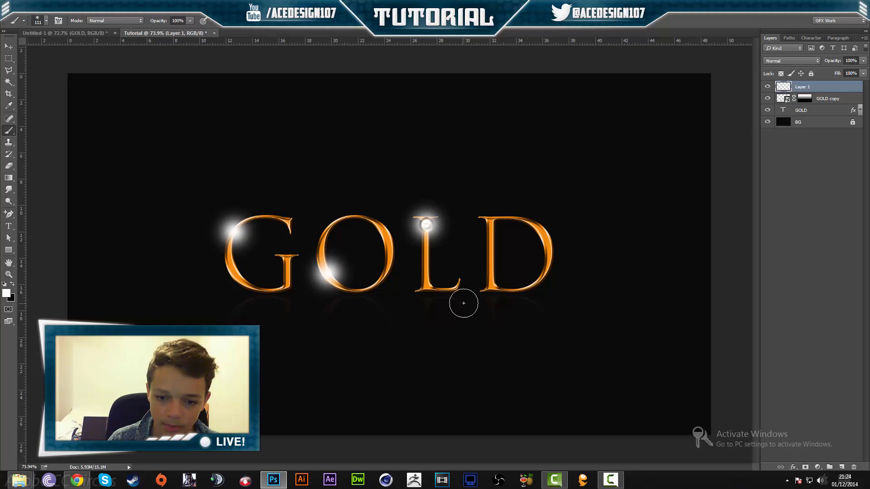
pyautogui.click(534, 222)
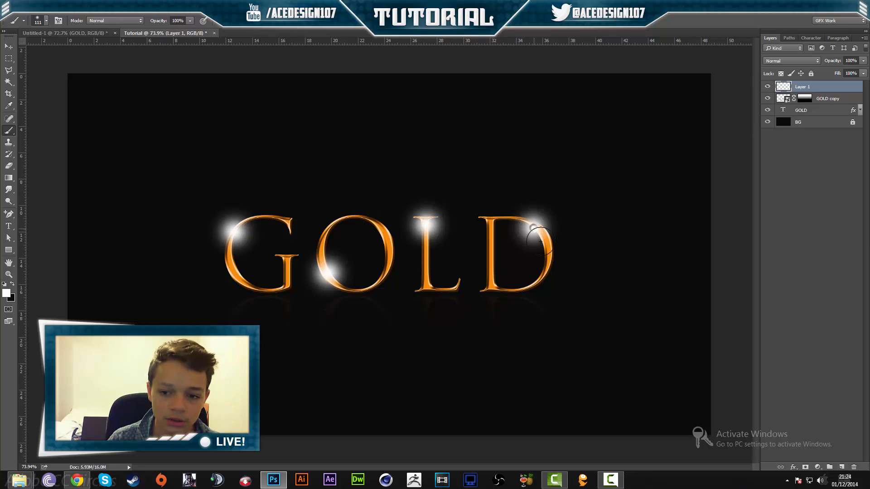
pyautogui.click(494, 289)
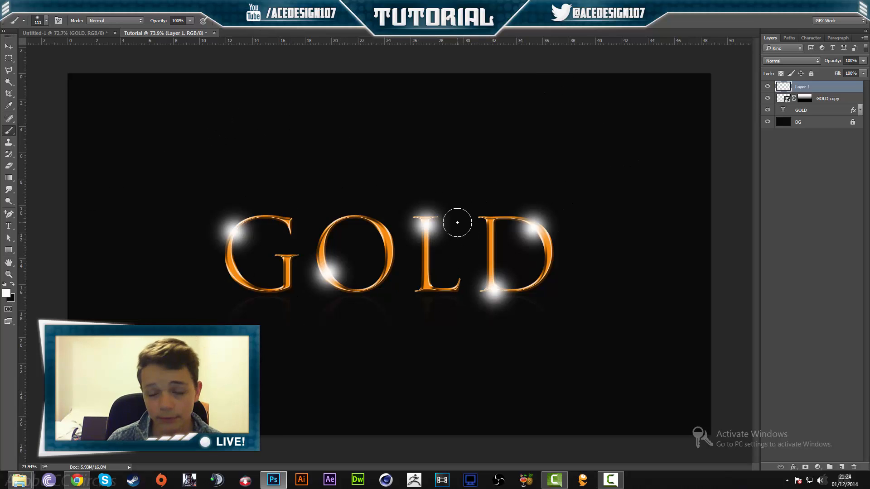
# Set the highlight layer's blend mode to Overlay
pyautogui.click(781, 59)
pyautogui.press('Escape')
pyautogui.click(776, 151)
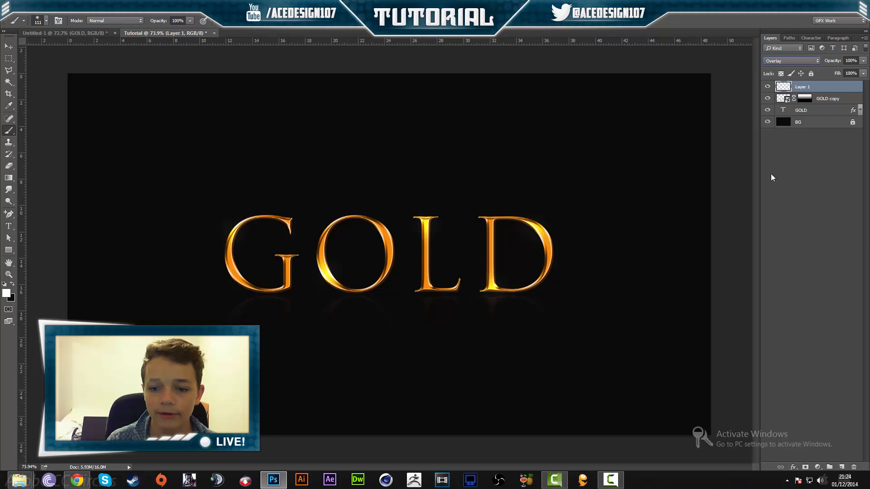
# Try the Lighter Color blend mode on the highlight layer and return it to Overlay
pyautogui.press('Up')
pyautogui.press('Up')
pyautogui.press('Down')
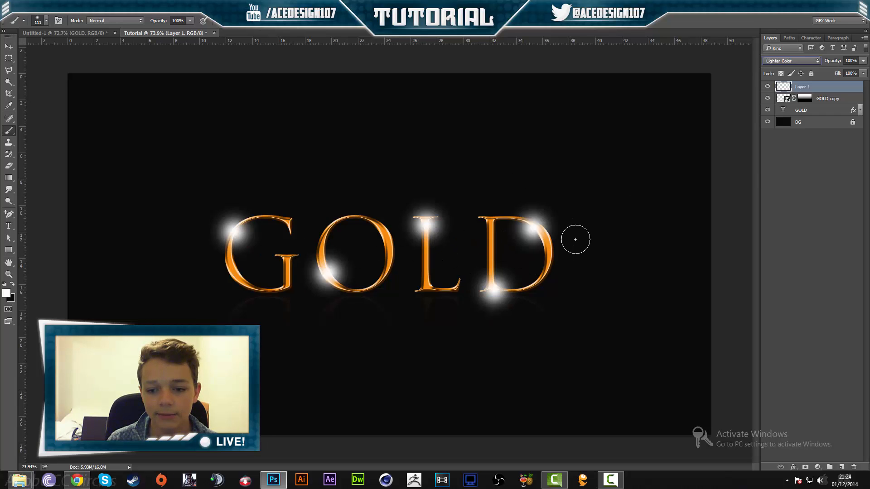
pyautogui.press('Down')
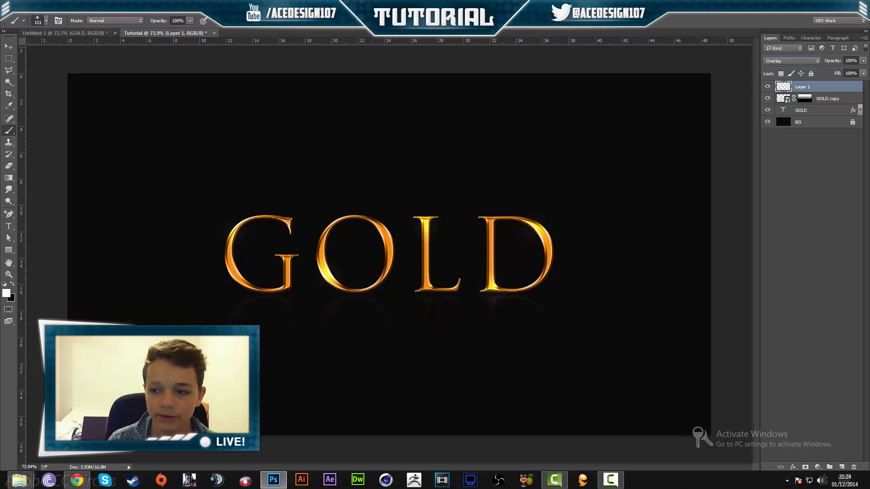
# Check the highlight layer's opacity and fill controls and examine the highlights on the GOLD lettering up close and from afar
pyautogui.moveTo(863, 61)
pyautogui.mouseDown()
pyautogui.moveTo(830, 69)
pyautogui.moveTo(859, 72)
pyautogui.mouseUp()
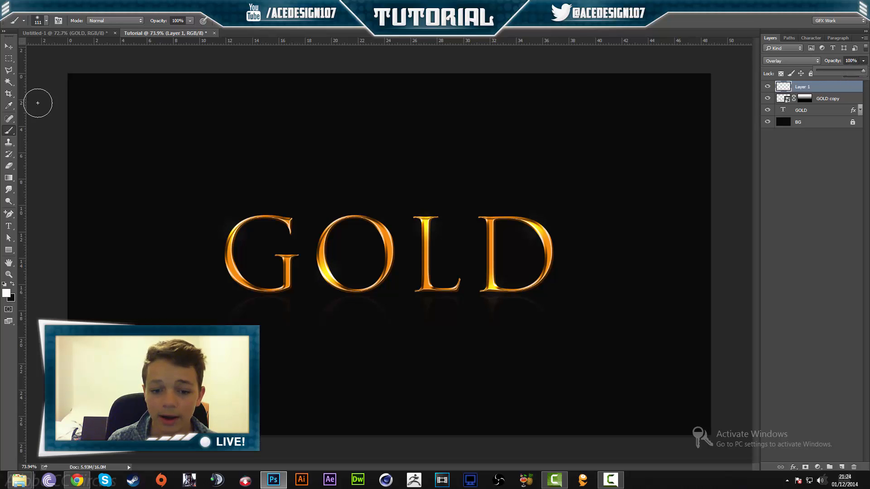
pyautogui.click(11, 46)
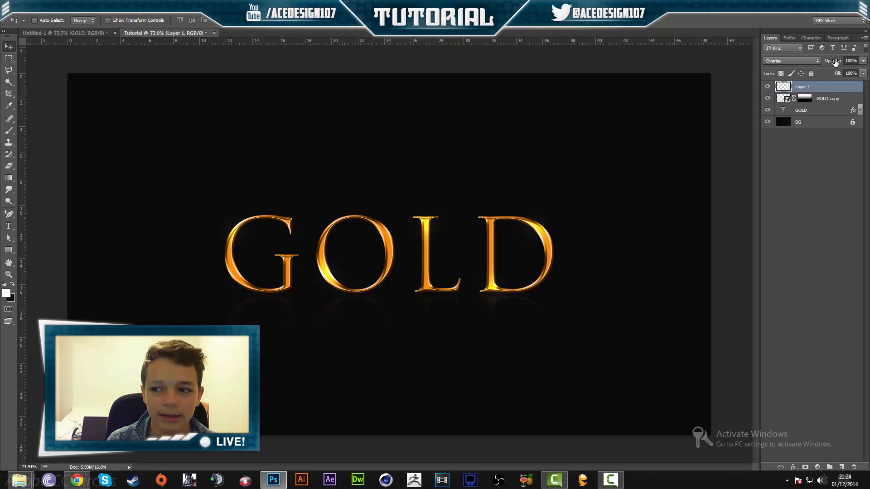
pyautogui.click(863, 73)
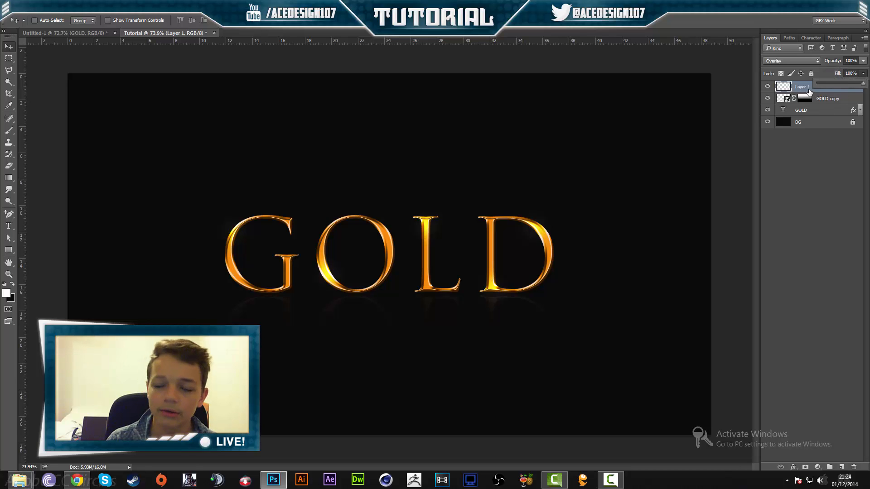
pyautogui.scroll(2, 516, 250)
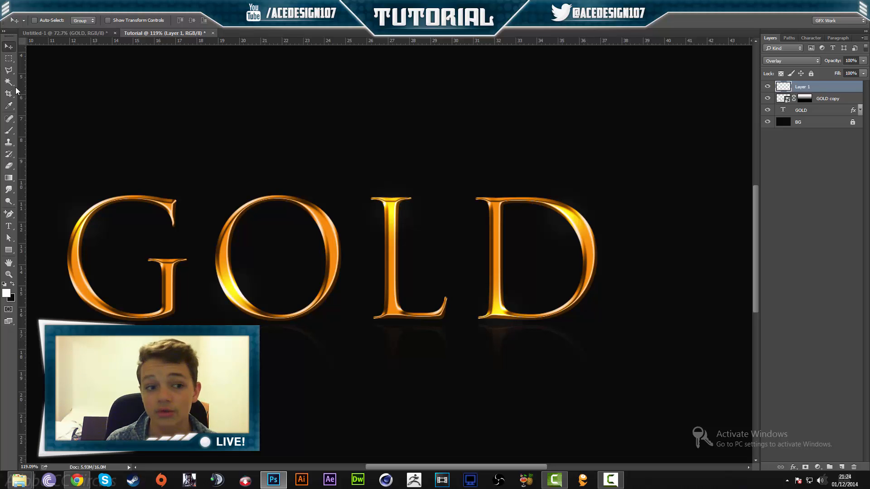
pyautogui.scroll(-1, 18, 161)
pyautogui.scroll(-3, 19, 165)
pyautogui.scroll(-2, 474, 242)
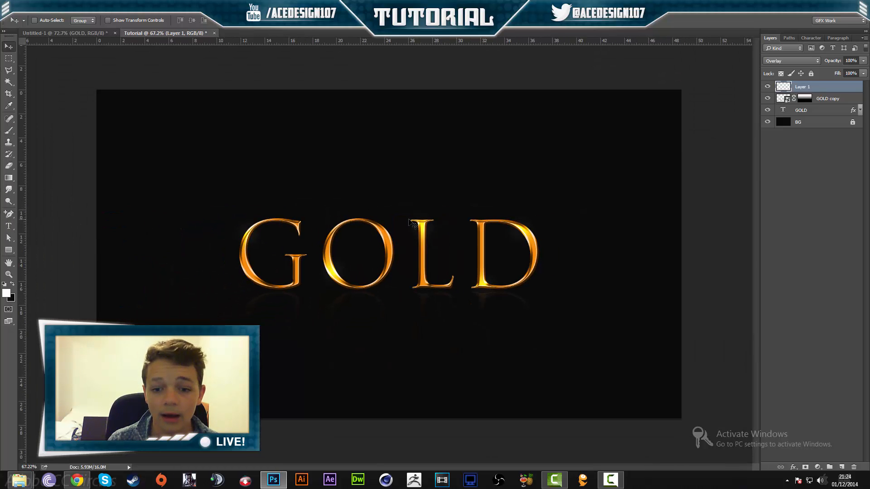
pyautogui.scroll(2, 474, 243)
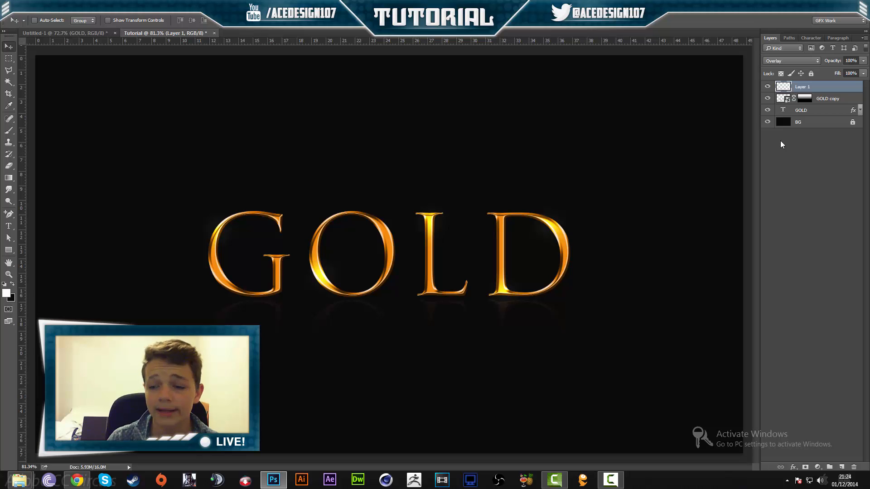
# Add an Outer Glow layer style to the GOLD text layer and set its glow colour to orange ffaa25
pyautogui.rightClick(834, 111)
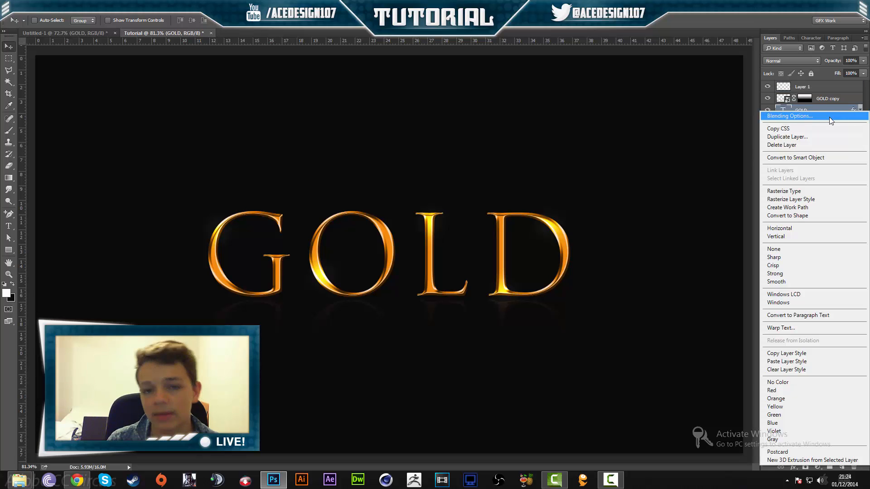
pyautogui.click(828, 116)
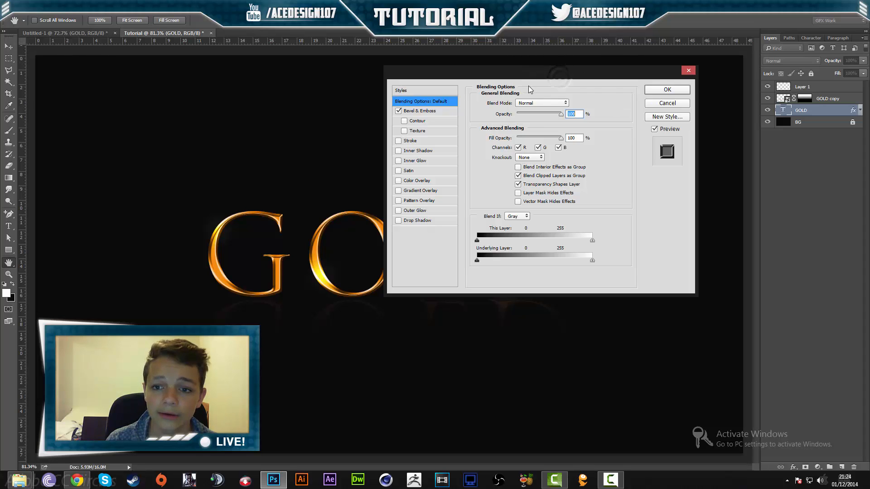
pyautogui.moveTo(530, 72); pyautogui.dragTo(545, 57)
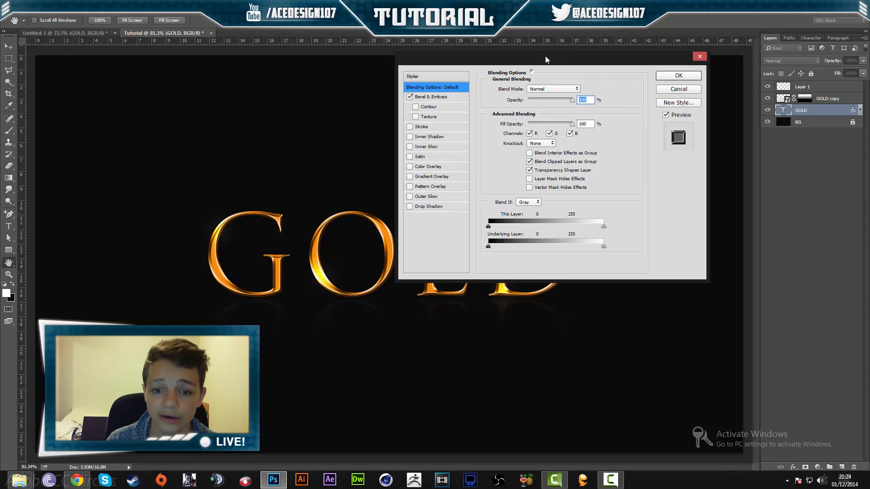
pyautogui.click(429, 192)
pyautogui.click(515, 123)
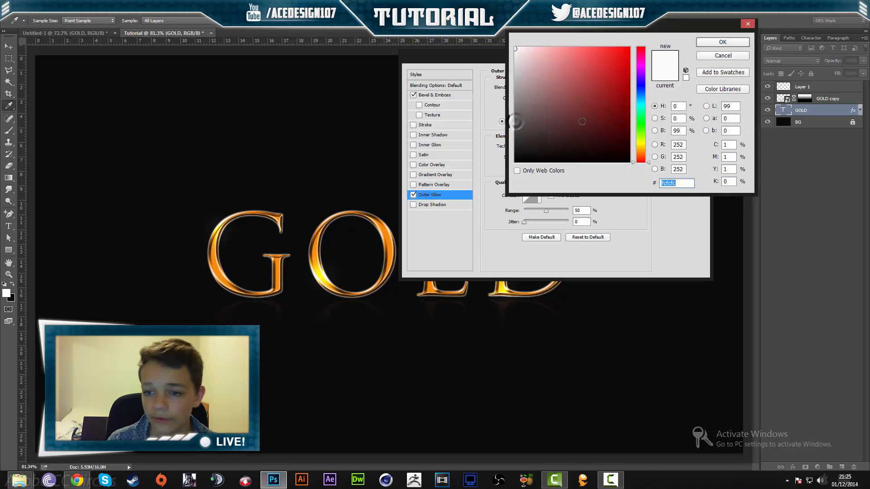
pyautogui.moveTo(641, 149); pyautogui.dragTo(641, 151)
pyautogui.moveTo(603, 87)
pyautogui.mouseDown()
pyautogui.moveTo(629, 48)
pyautogui.moveTo(625, 88)
pyautogui.moveTo(614, 30)
pyautogui.moveTo(621, 52)
pyautogui.moveTo(708, 25)
pyautogui.mouseUp()
pyautogui.click(722, 41)
# Set the outer glow's opacity to 8%, its spread to 13% and its size to 10 px
pyautogui.moveTo(626, 142); pyautogui.dragTo(627, 142)
pyautogui.moveTo(655, 71); pyautogui.dragTo(627, 72)
pyautogui.moveTo(624, 129); pyautogui.dragTo(629, 144)
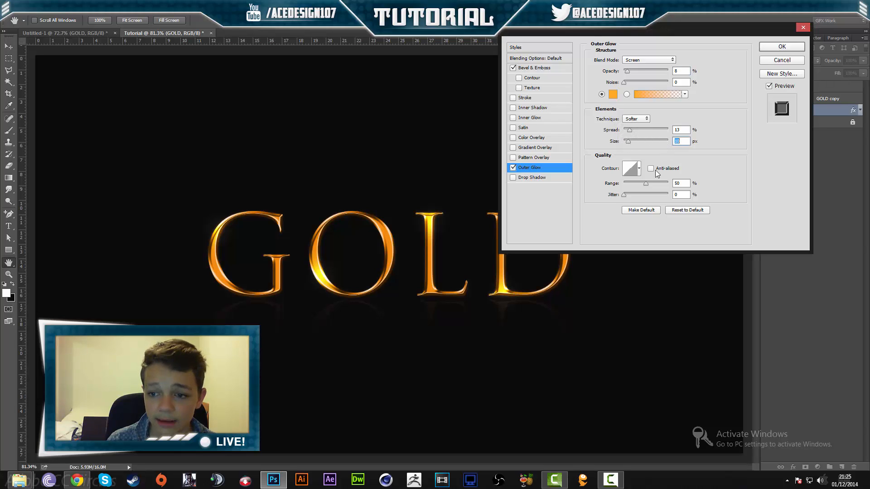
# Try a slightly different outer glow range, restore it to 50%, and review the spread, size and technique settings
pyautogui.moveTo(650, 183)
pyautogui.mouseDown()
pyautogui.moveTo(659, 183)
pyautogui.moveTo(648, 183)
pyautogui.mouseUp()
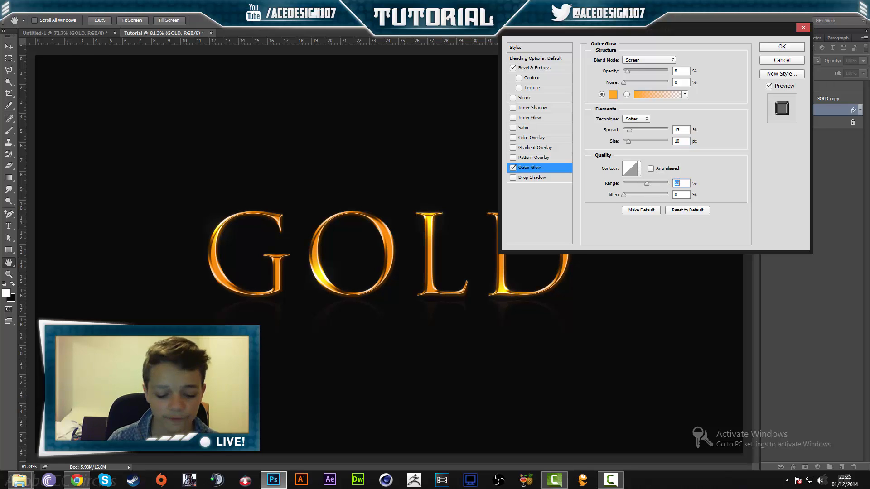
pyautogui.write('5')
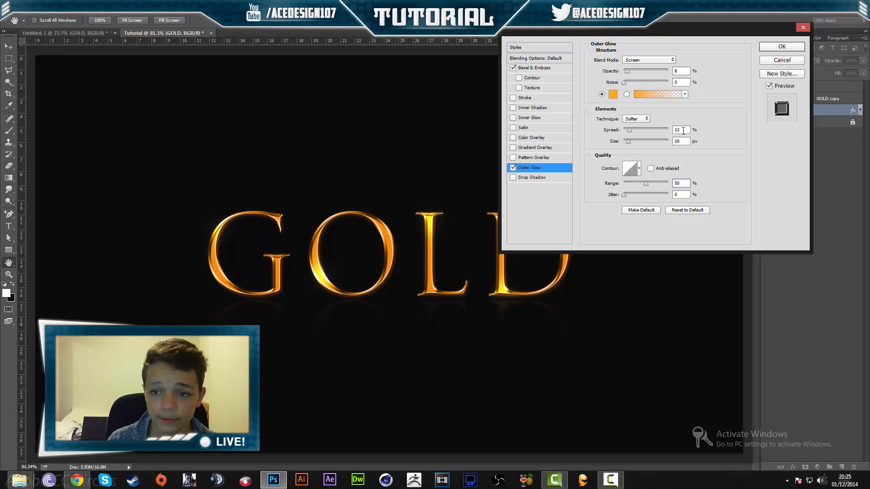
pyautogui.doubleClick(683, 130)
pyautogui.doubleClick(682, 141)
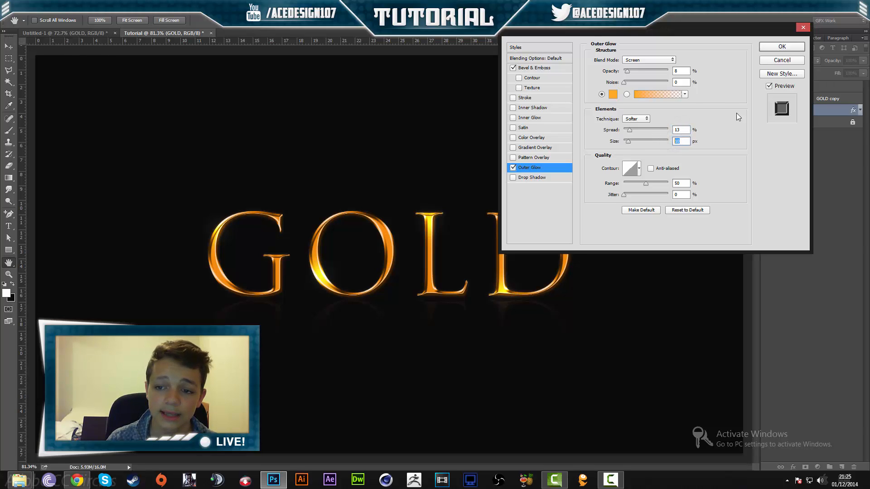
pyautogui.click(637, 119)
pyautogui.click(636, 120)
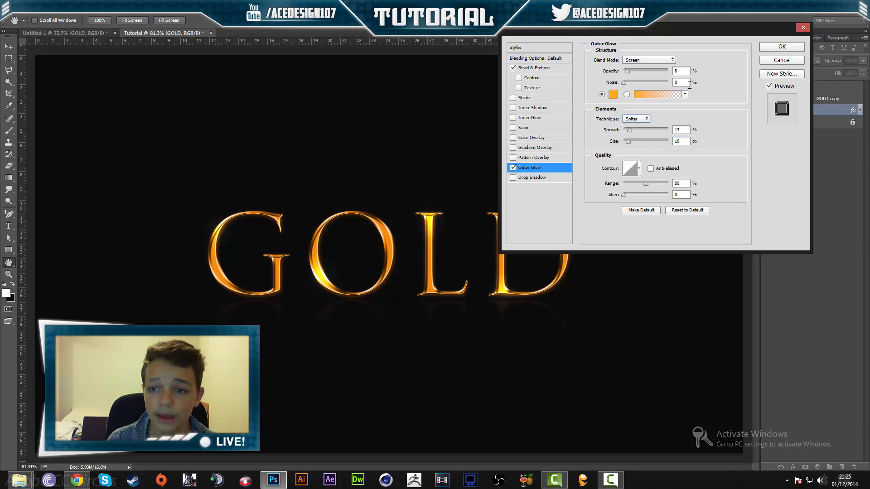
# Check the outer glow's colour values and apply the layer style to the GOLD text
pyautogui.click(612, 94)
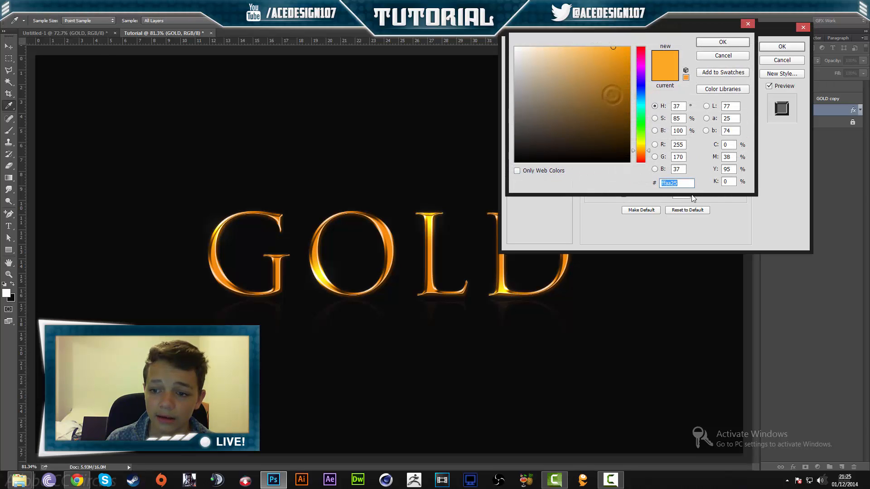
pyautogui.click(733, 42)
pyautogui.click(774, 49)
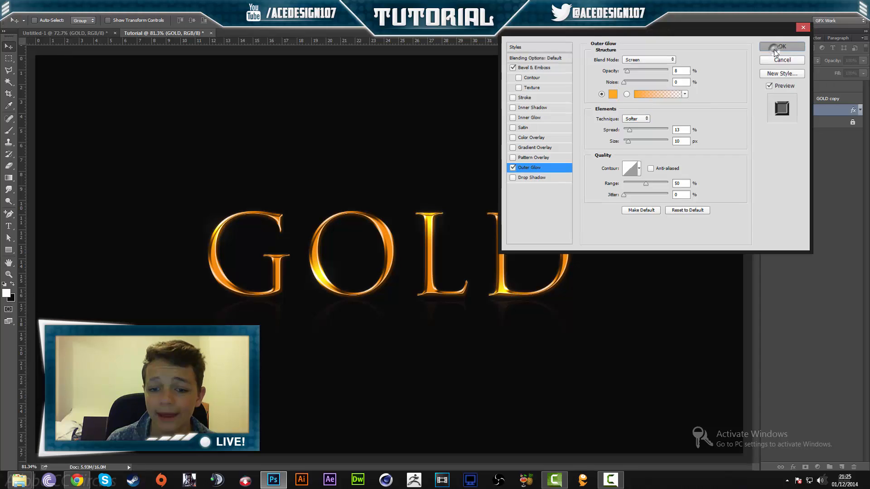
pyautogui.scroll(3, 451, 303)
pyautogui.scroll(-5, 367, 249)
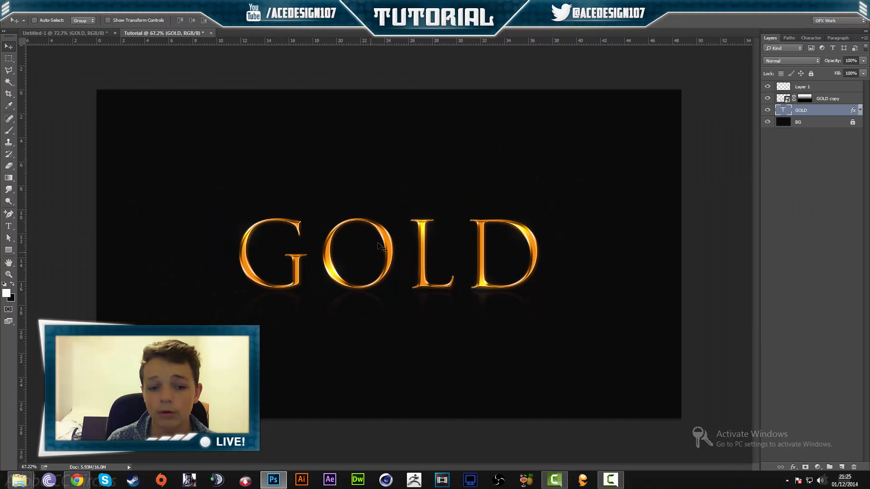
pyautogui.scroll(1, 418, 260)
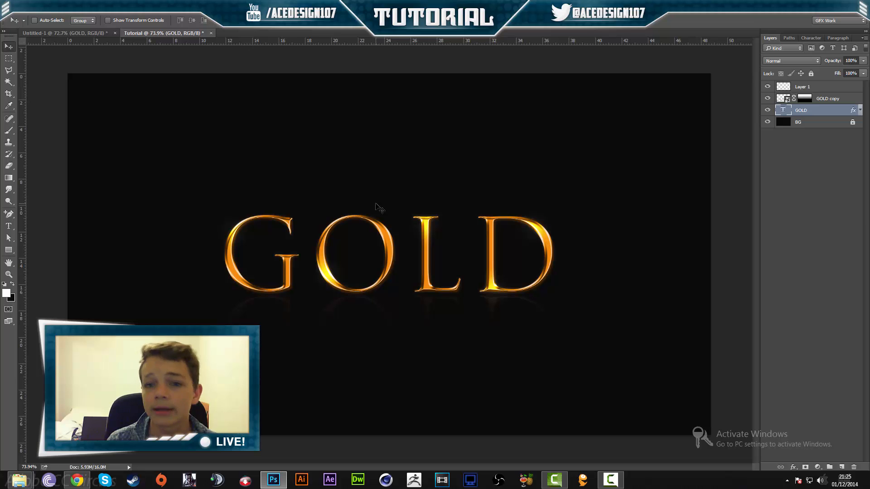
pyautogui.click(605, 479)
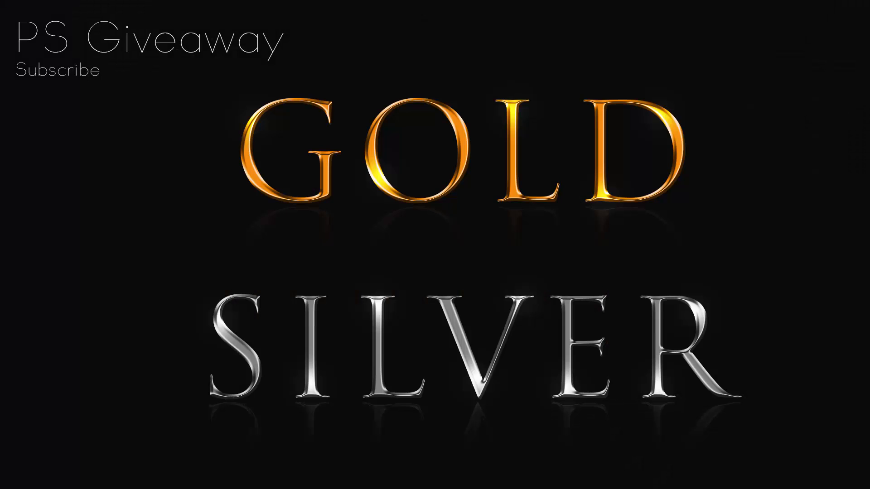